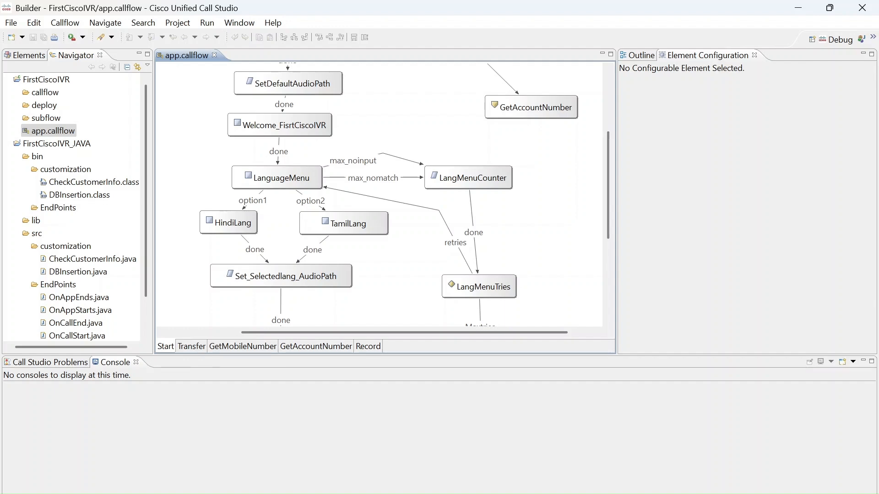
key(super+d)
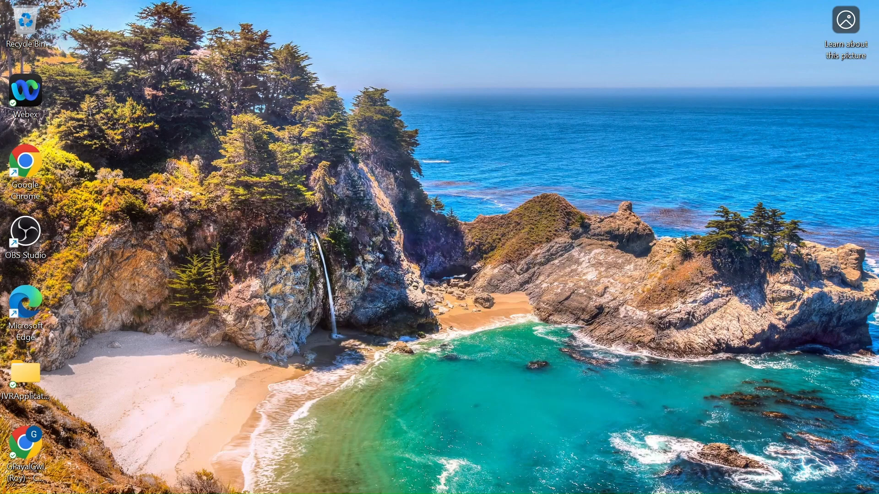
key(super+d)
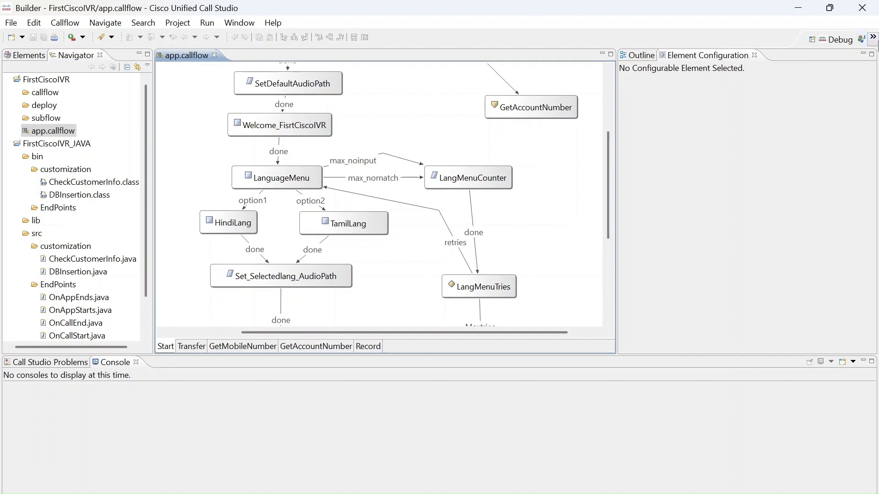
Switch to the Java perspective and expand the lib folder of the FirstCiscoIVR_JAVA project
click(874, 38)
click(835, 55)
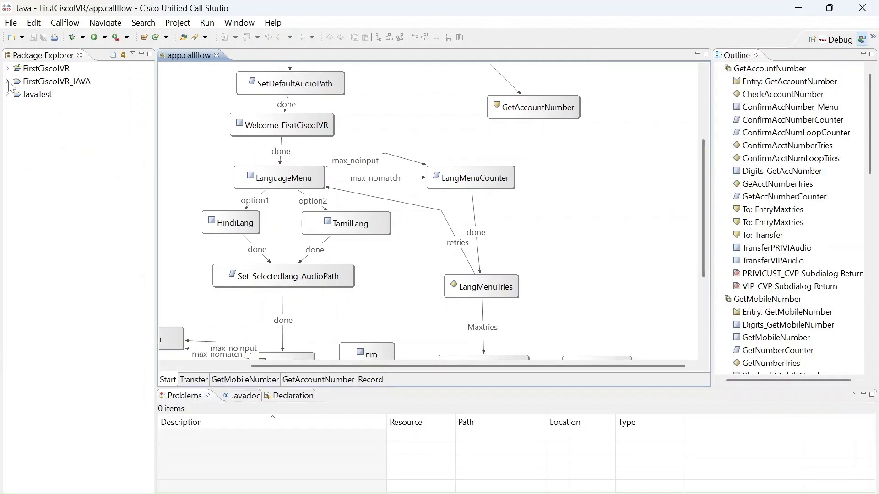
click(8, 81)
click(16, 132)
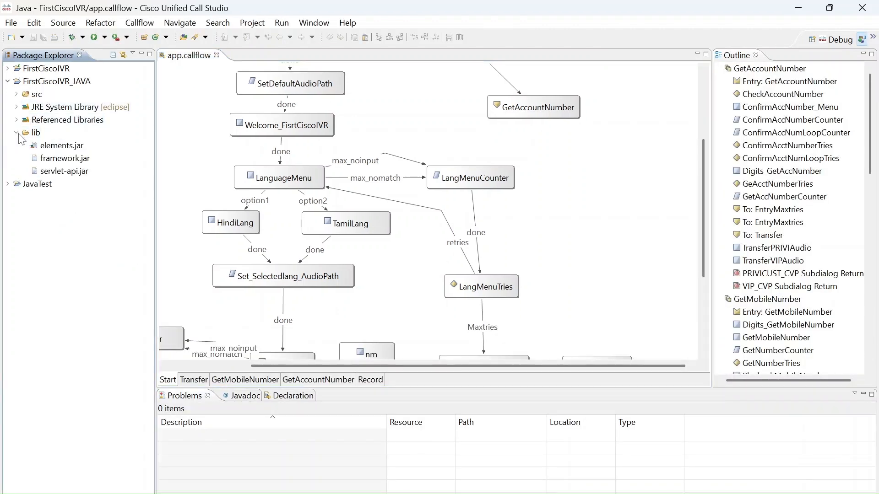
Review the Java Build Path libraries in the FirstCiscoIVR_JAVA project's properties, closing them without changes
right_click(55, 82)
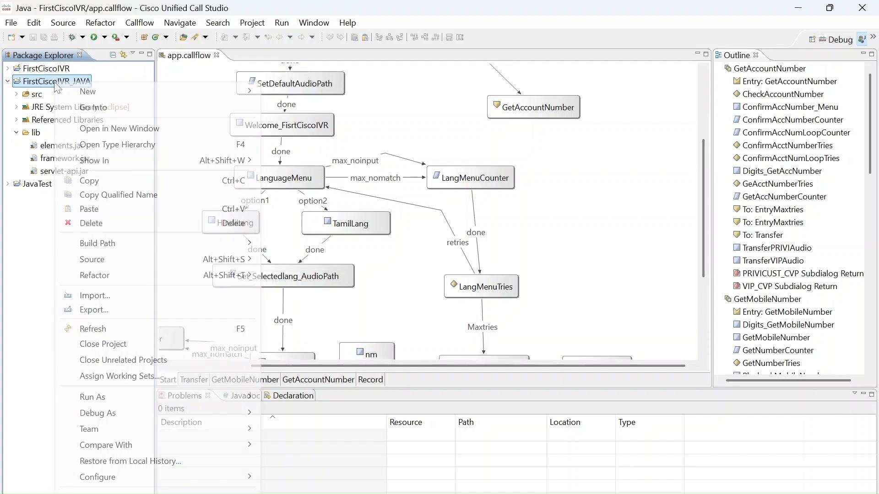
click(100, 492)
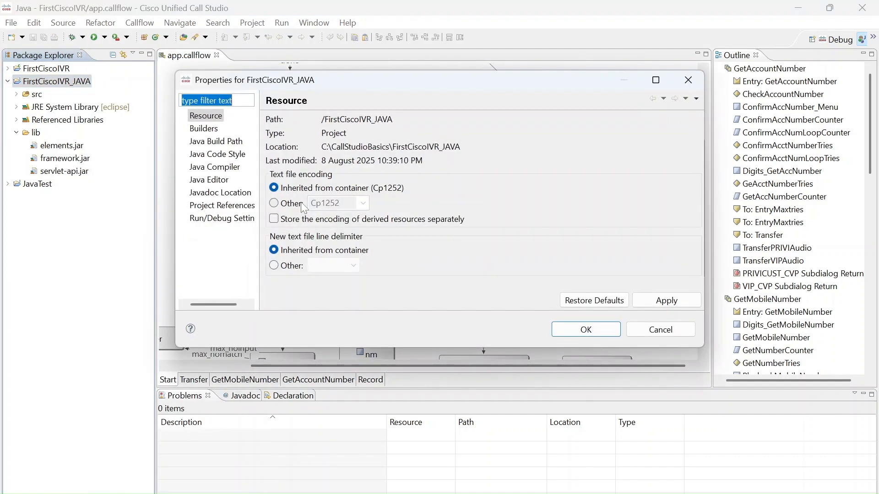
click(216, 141)
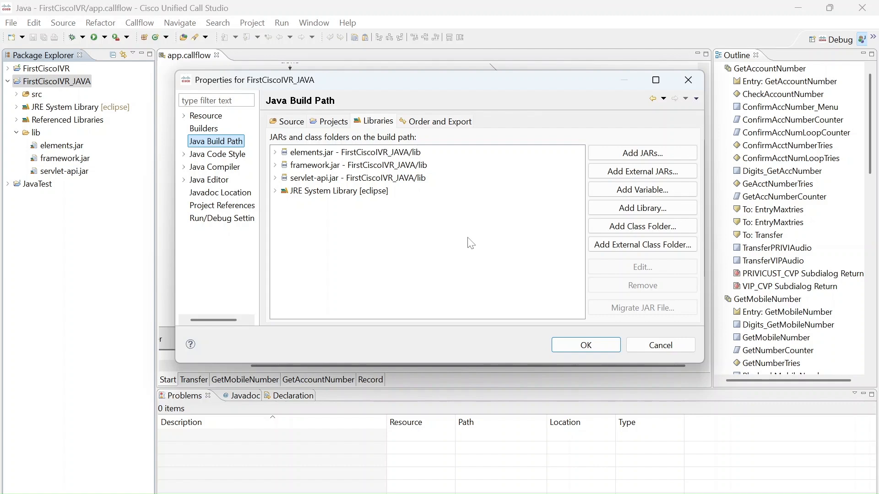
click(658, 349)
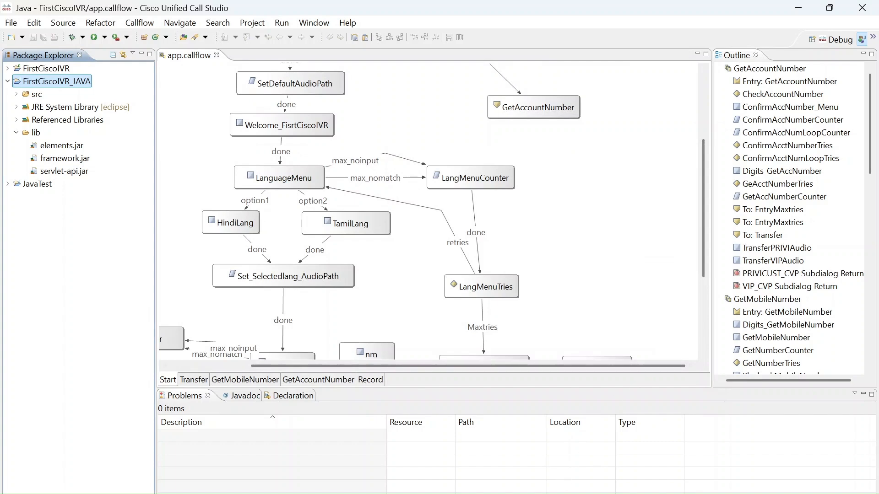
Switch to Notepad++ and add blank lines below the Chapter 12 topic line
click(528, 493)
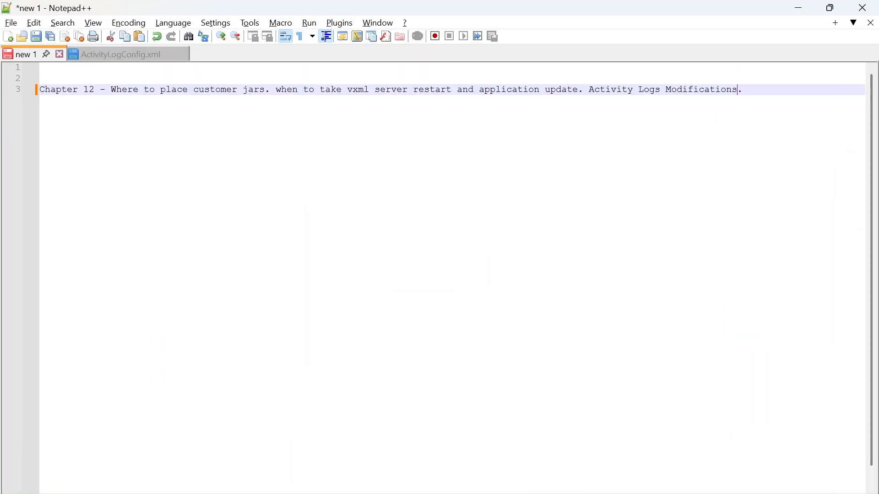
key(Return)
key(Return)
key(Return)
key(Return)
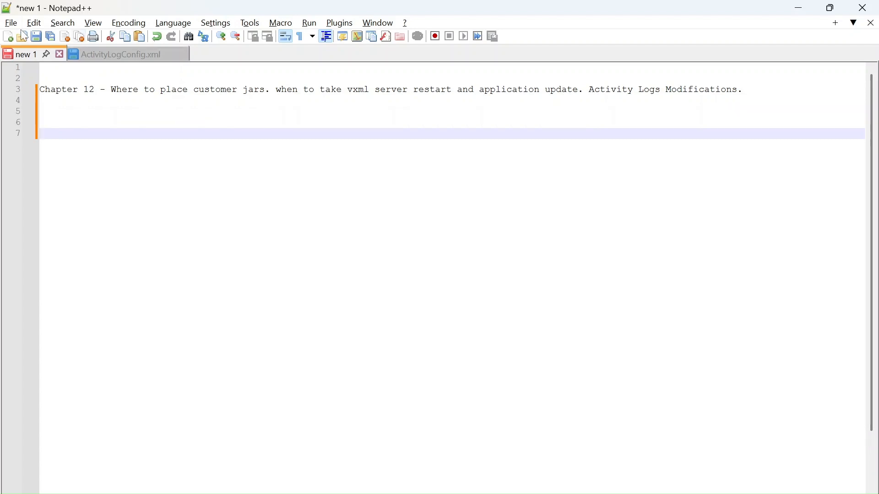
Create a new text document containing the jar location "C cisco CVP vxmlserver commmon lib"
click(8, 40)
text(C )
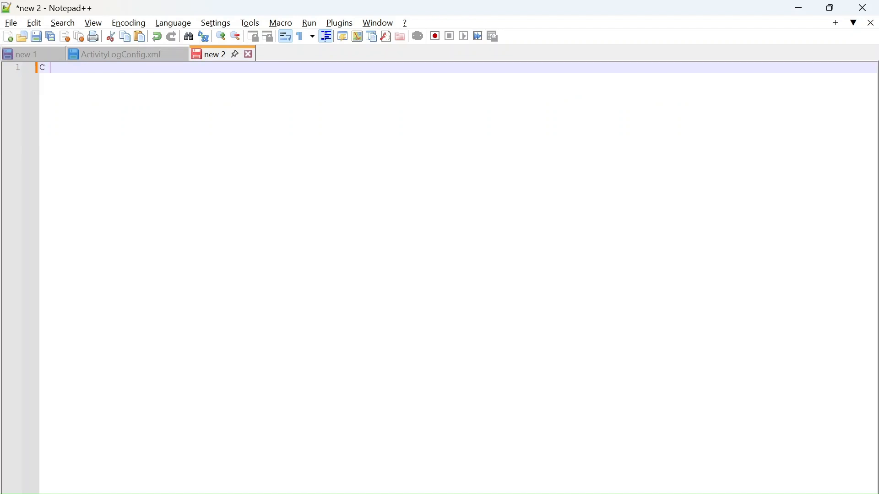
text(cisco CVP vxmlserver commmon)
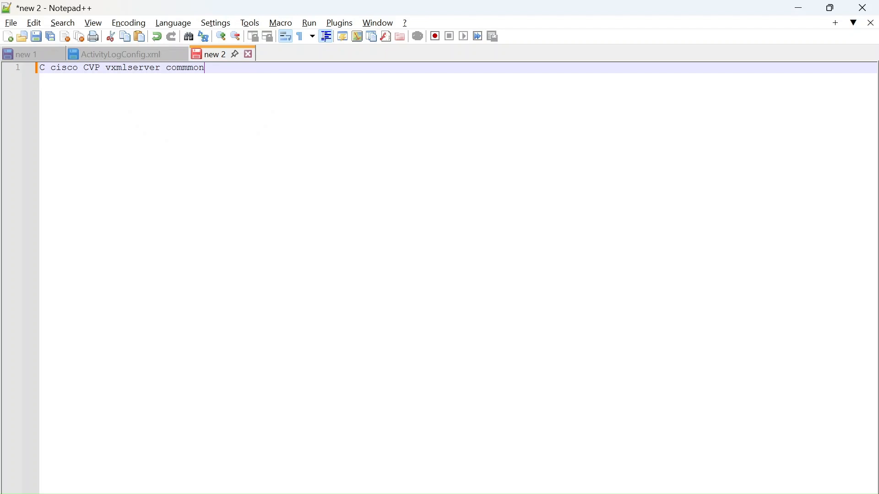
text( lib)
Launch Google Chrome through the Windows Run dialog and open it with the first listed profile
key(alt+Tab)
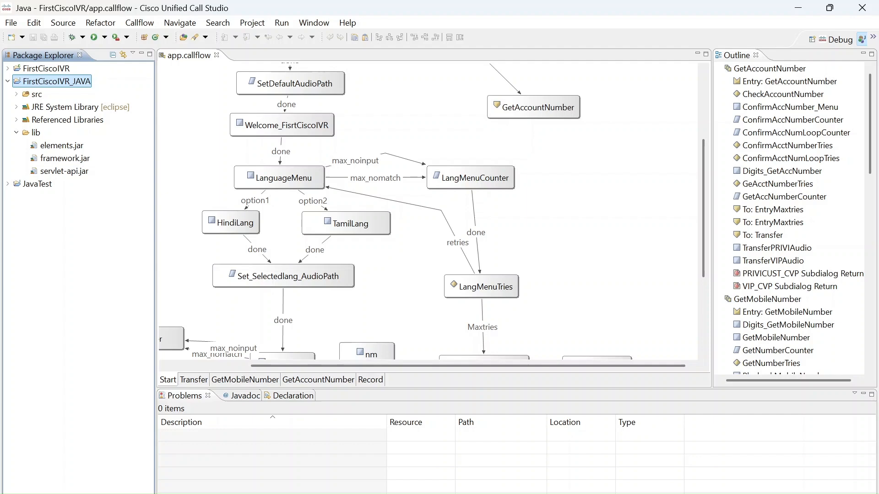
key(super+r)
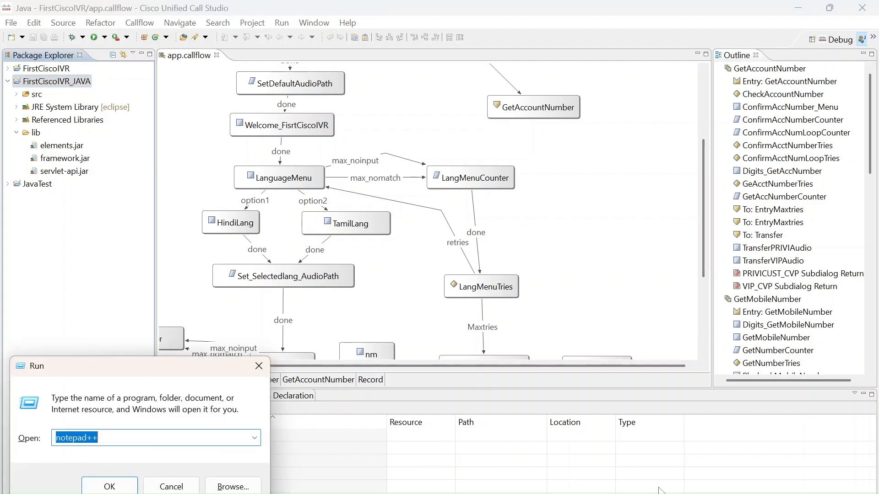
text(chro)
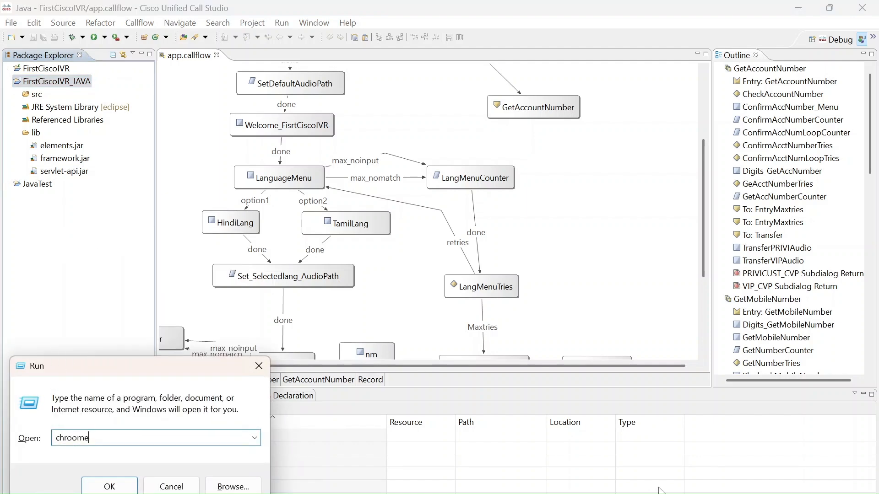
text(me)
key(Return)
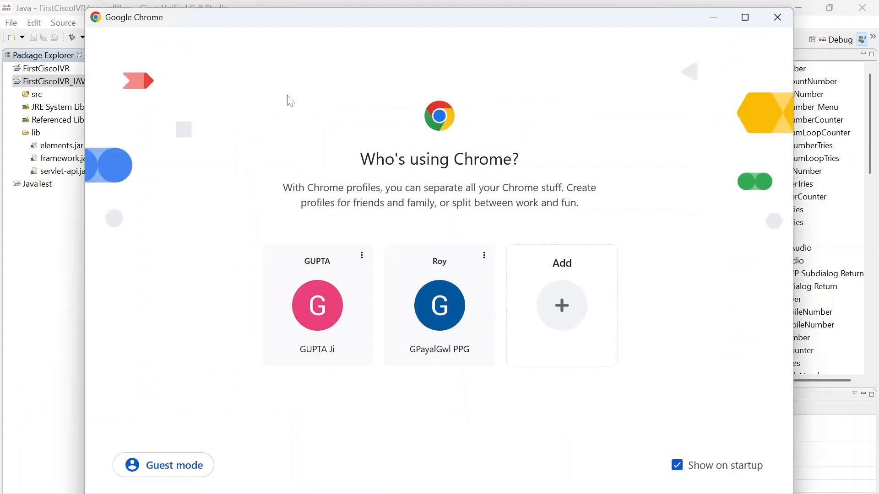
click(328, 302)
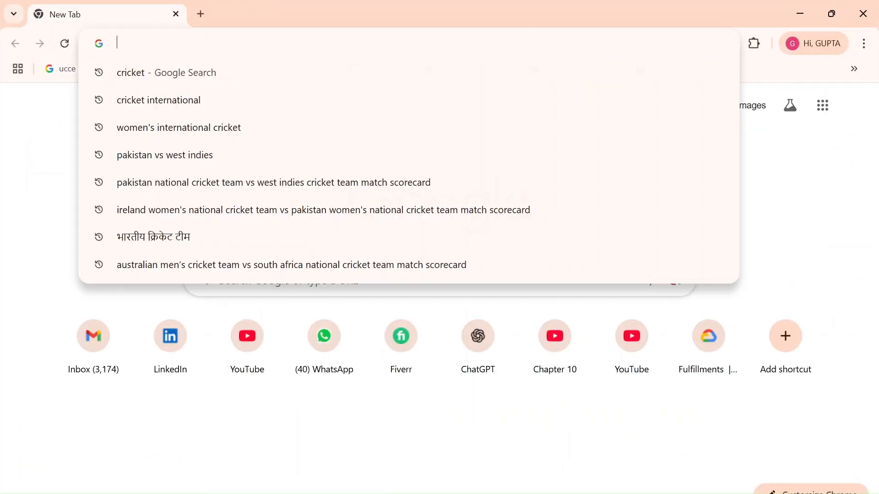
Search Google for "fdoenload jar" and skim the first results
text(fdoenload )
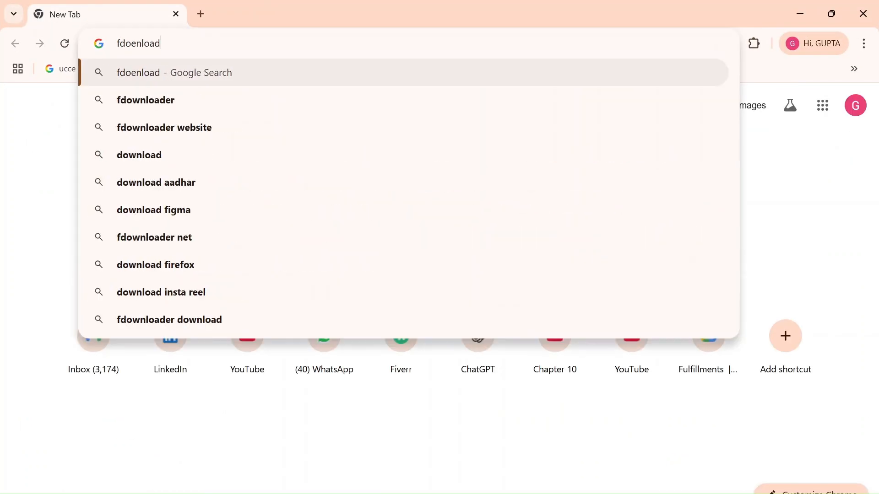
text(jar)
key(Return)
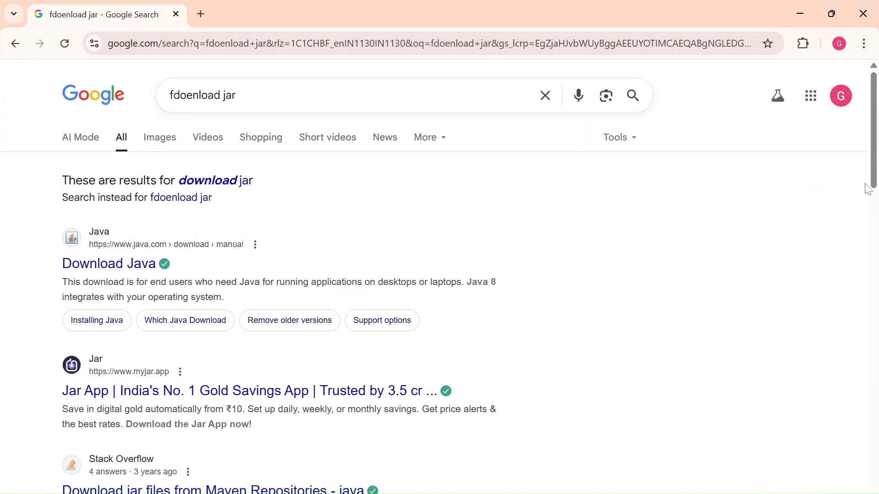
scroll(874, 151, down, 2)
mouse_move(876, 140)
mouse_down()
mouse_move(876, 397)
mouse_move(875, 137)
mouse_up()
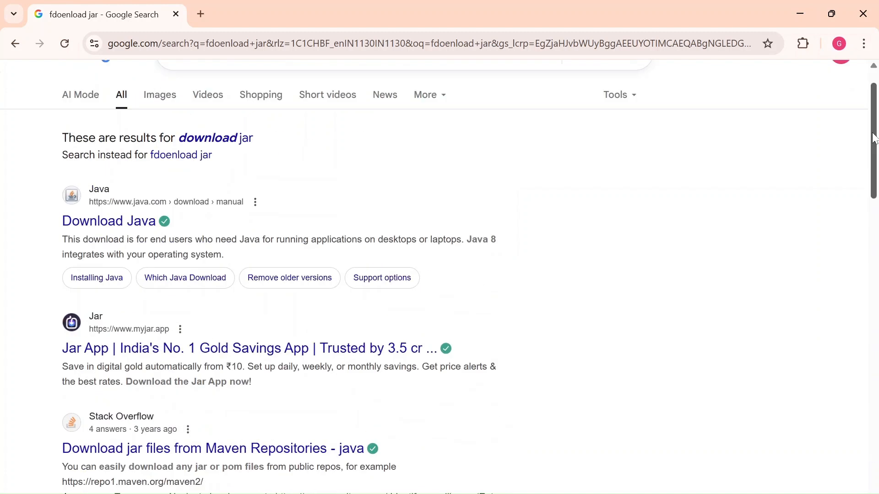
Minimize Chrome, return to the jar location note in Notepad++ and append a hyphen after "lib"
click(804, 4)
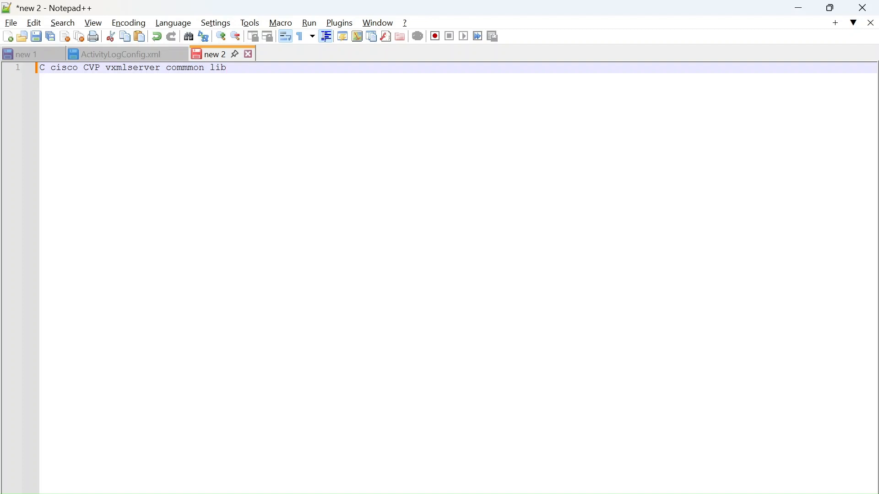
text(-)
Open the FirstCiscoIVR folder under IVRApplicationDeploy\applications on the desktop and select its data and java folders
key(super+d)
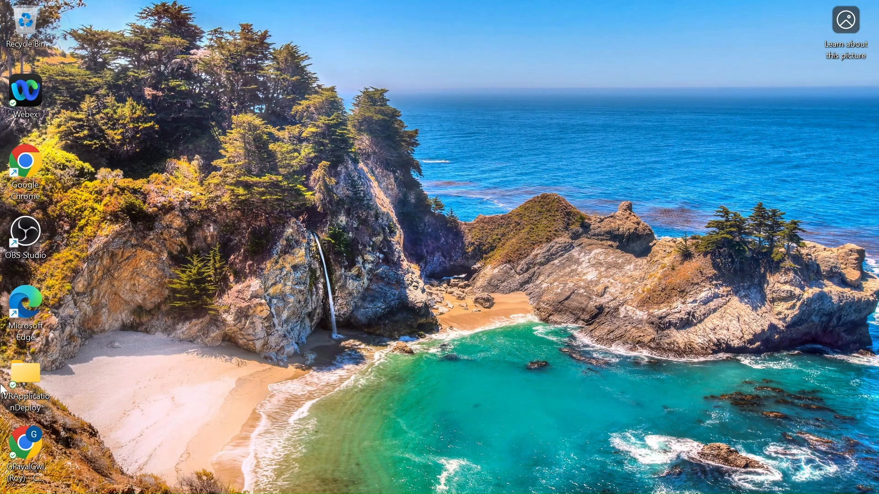
double_click(27, 378)
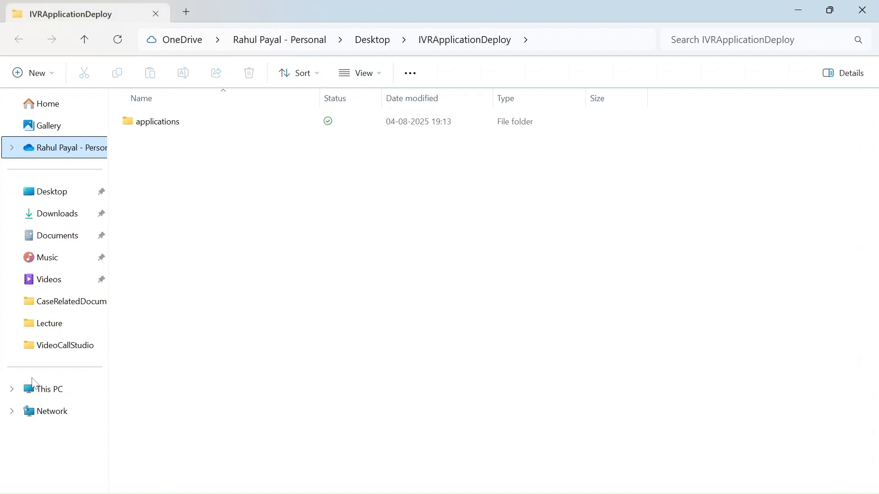
click(184, 131)
double_click(185, 131)
double_click(183, 131)
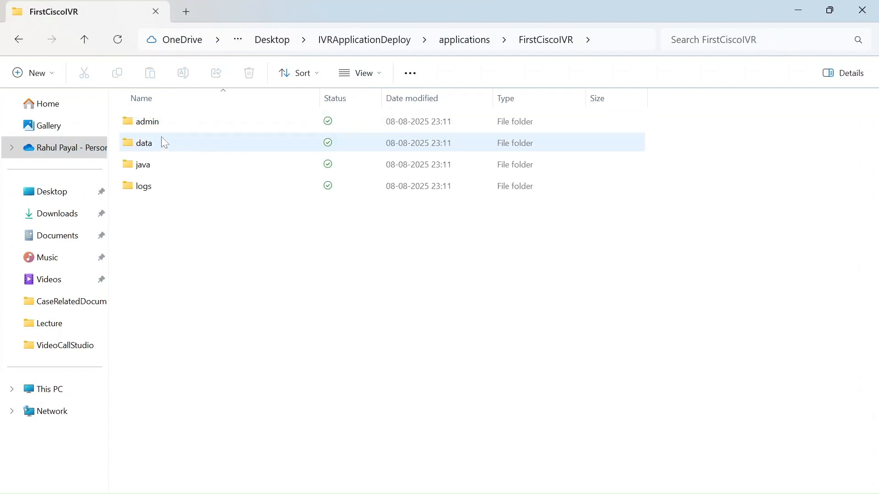
click(154, 146)
key(shift+Down)
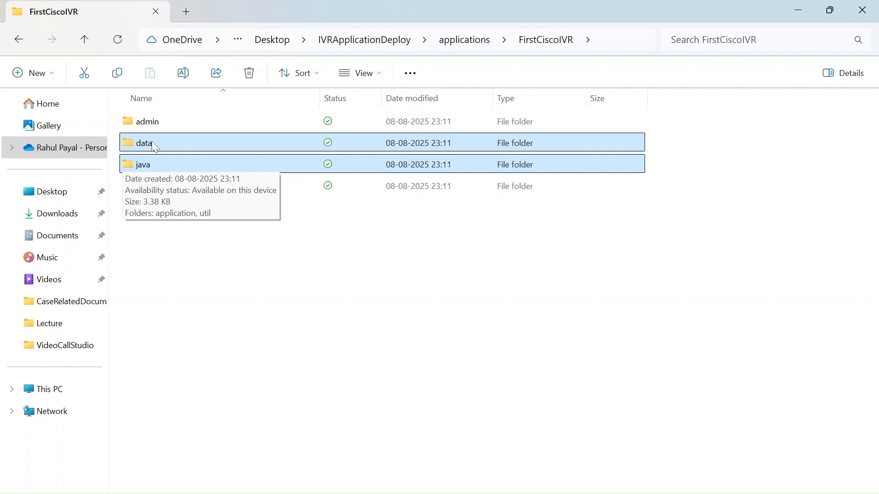
Open the application's admin folder, look through its scripts and select updateApp.bat
double_click(153, 125)
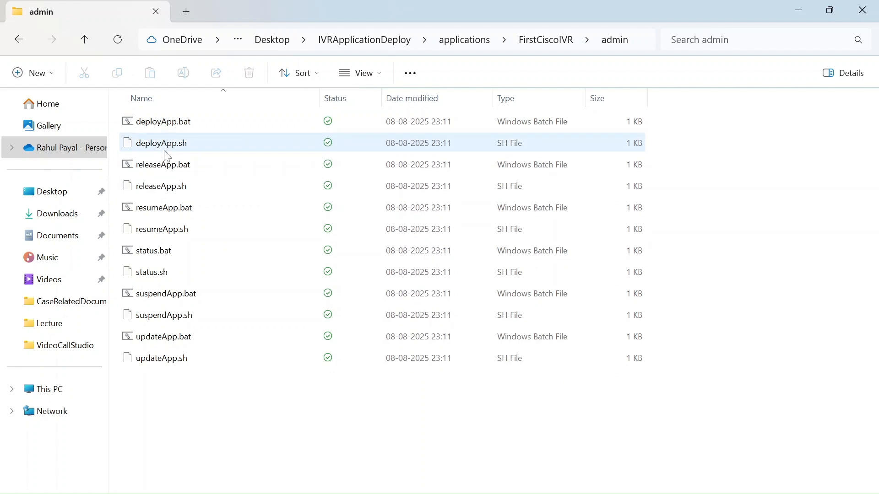
mouse_move(170, 209)
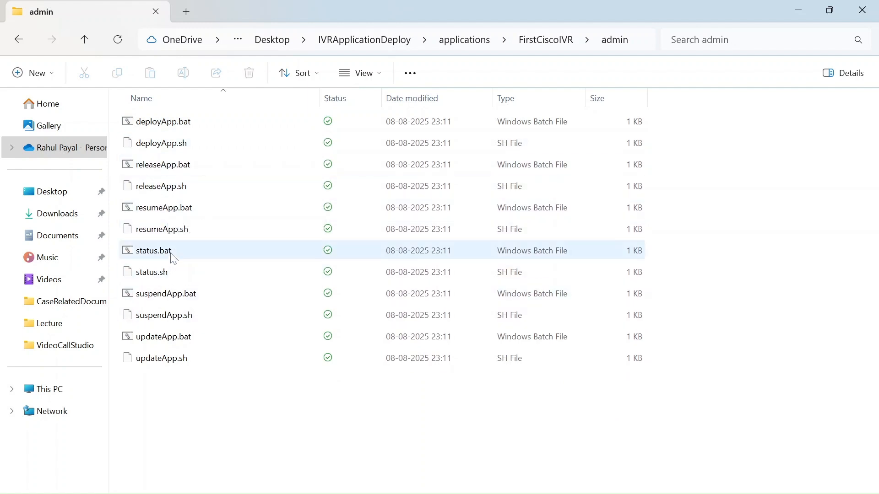
click(167, 343)
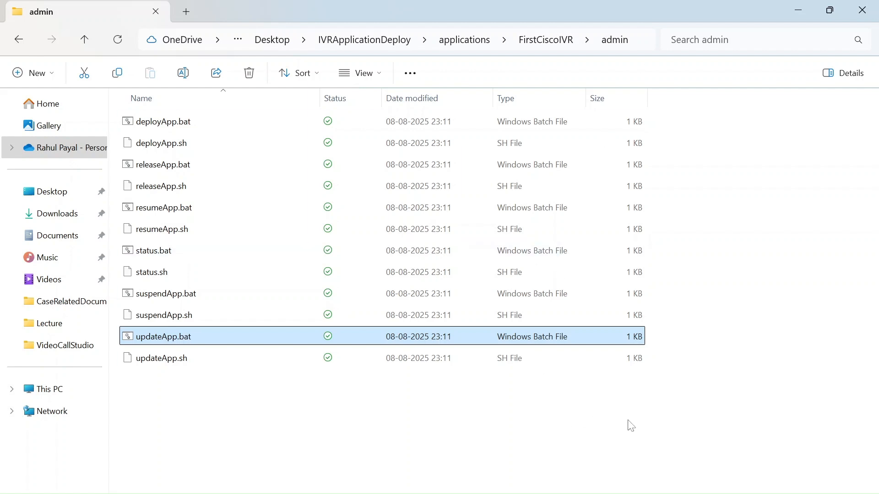
Switch back to Notepad++ and append "VXMLservice retrart" after the hyphen in the jar location note
click(559, 493)
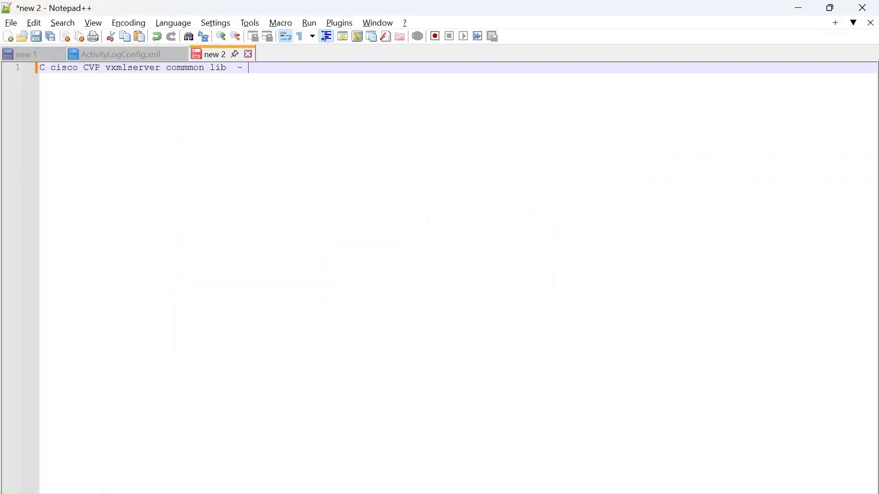
text(VXMLservice retrart)
Pin the new 1 document and highlight "VXMLservice retrart" in the new 2 document
click(44, 52)
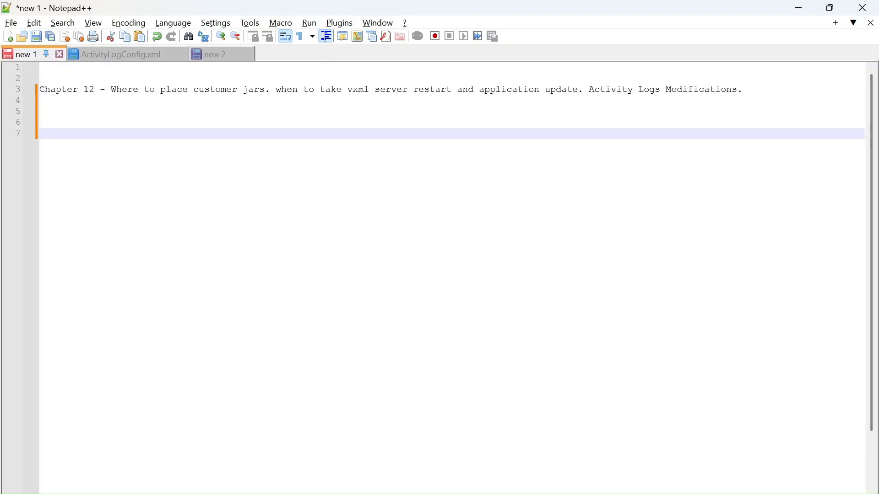
click(223, 55)
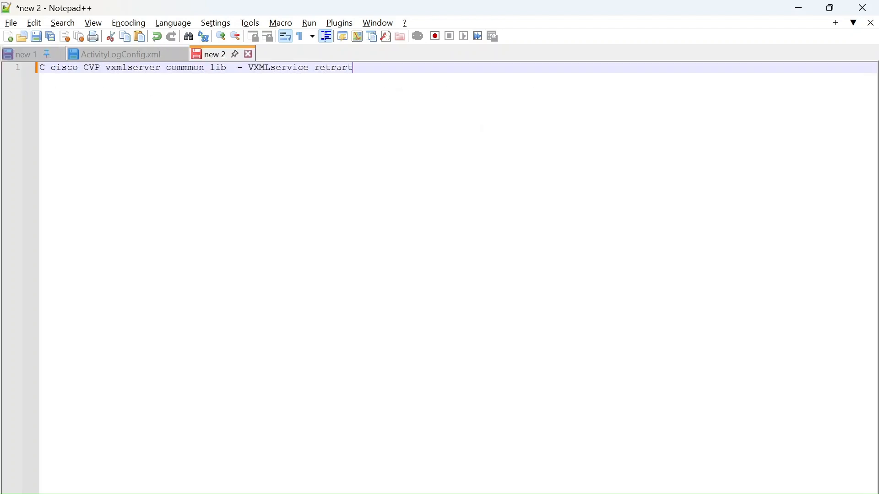
key(ctrl+shift+Left)
key(ctrl+shift+Left)
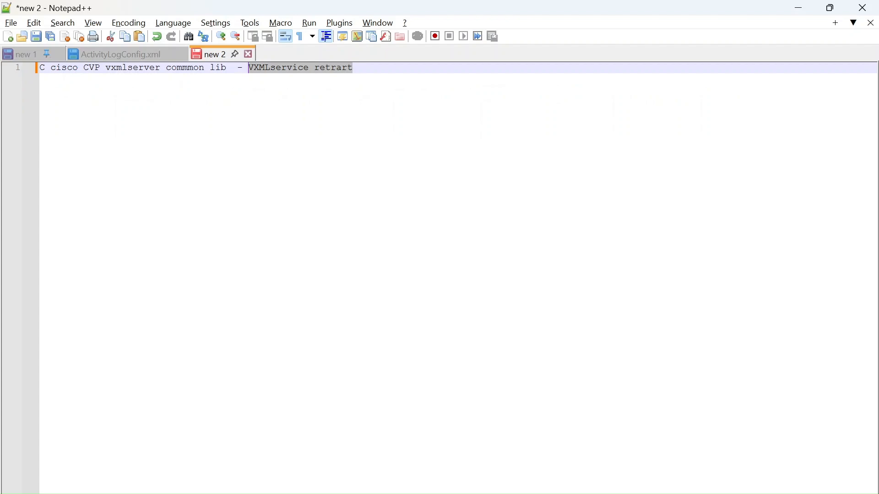
click(16, 54)
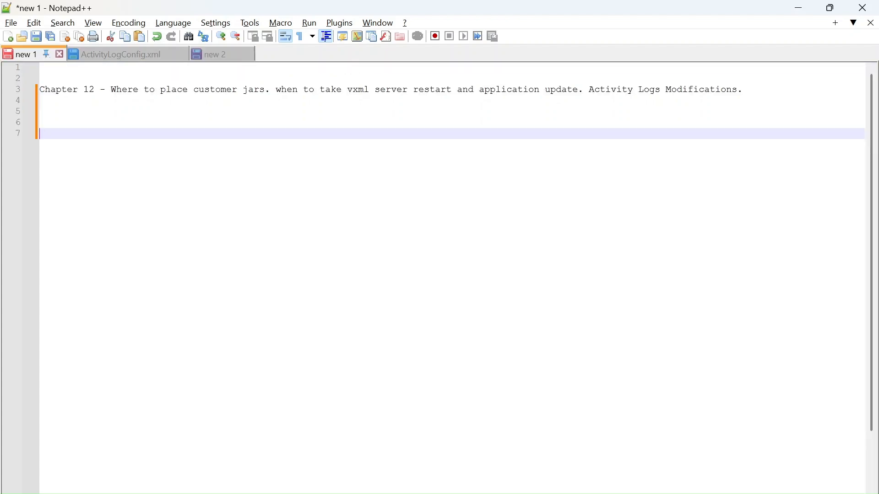
click(209, 55)
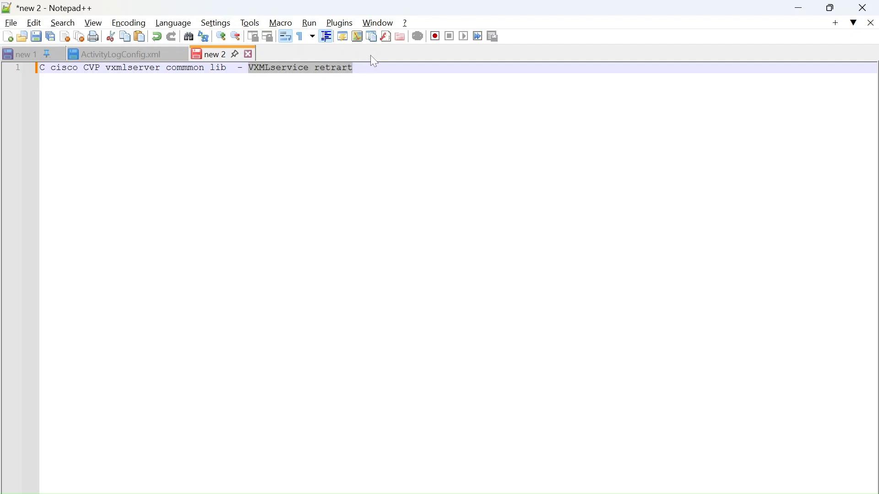
Correct "retrart" to "restart" in the jar location note and highlight "VXMLservice restart"
click(354, 68)
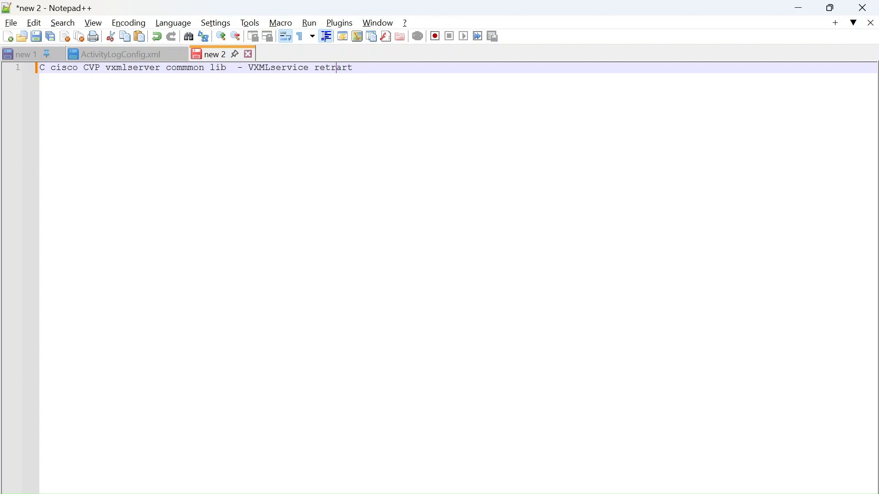
key(BackSpace)
text(sa)
key(BackSpace)
key(shift+Left)
key(shift+Left)
key(shift+Left)
key(shift+Left)
key(shift+Left)
key(shift+Left)
key(shift+Left)
key(shift+Left)
key(shift+Left)
key(shift+Left)
key(shift+Left)
key(shift+Left)
key(shift+Left)
key(shift+Left)
key(shift+Left)
key(shift+Left)
key(shift+Left)
key(shift+Left)
key(shift+Left)
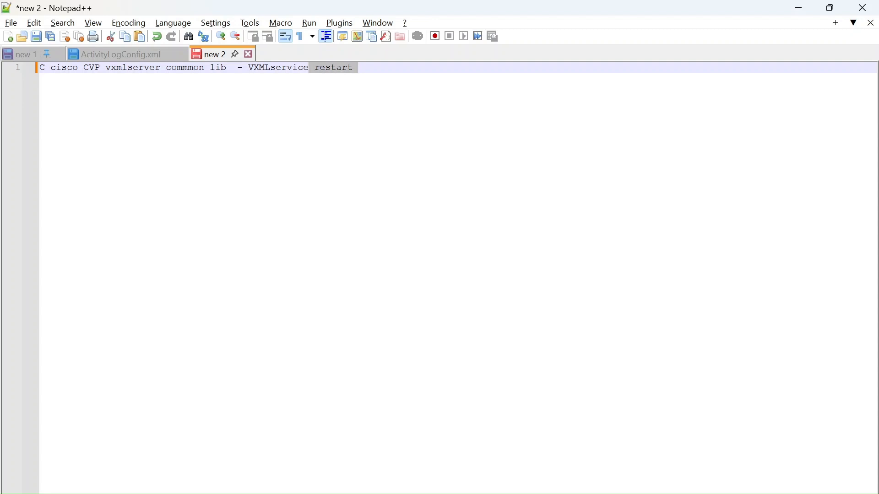
key(shift+Left)
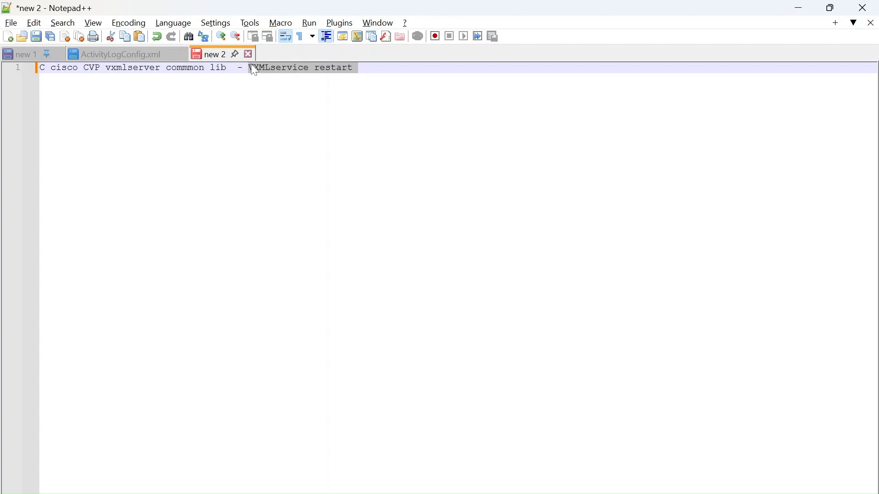
Check the new 1 document, return to new 2 and highlight the note from "vxmlserver" through "restart"
click(26, 57)
click(220, 58)
drag(112, 68, 359, 68)
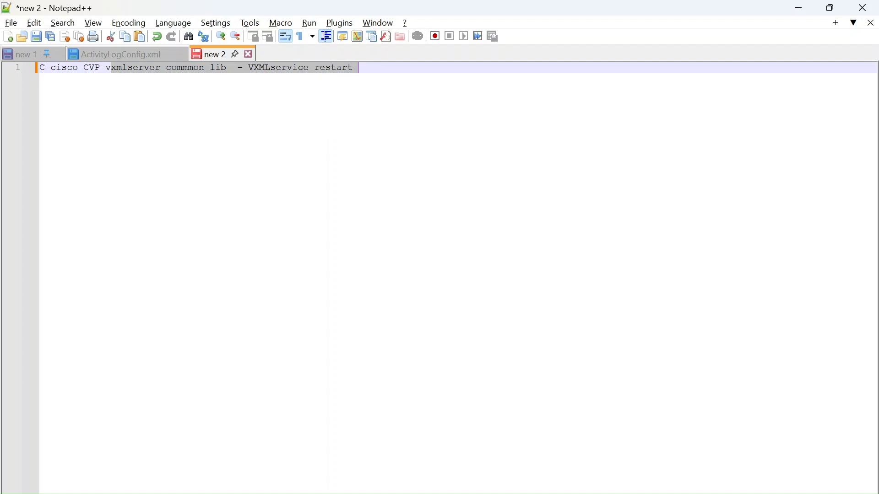
click(150, 76)
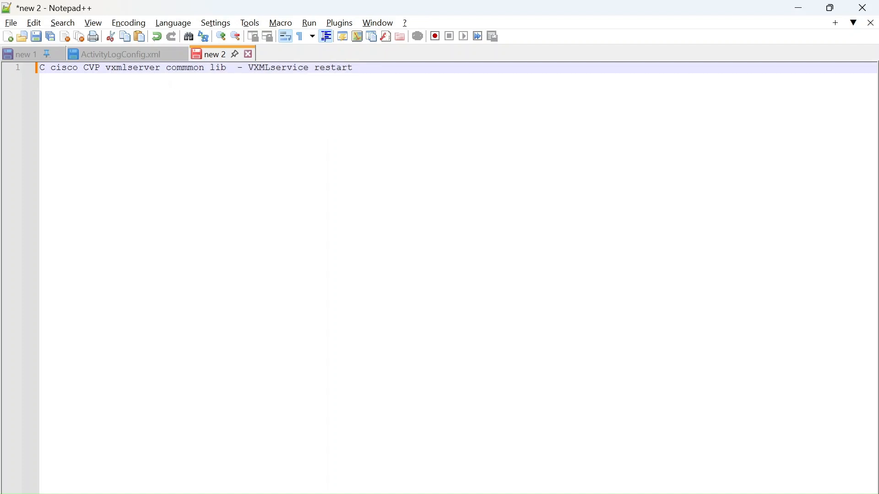
Switch to File Explorer's application folder window and look through the configurations and misc folders under FirstCiscoIVR\data
click(147, 59)
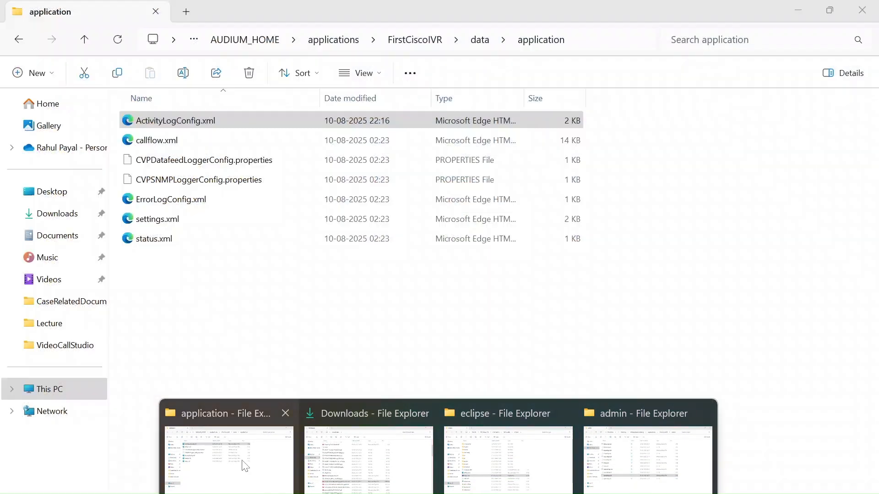
click(246, 465)
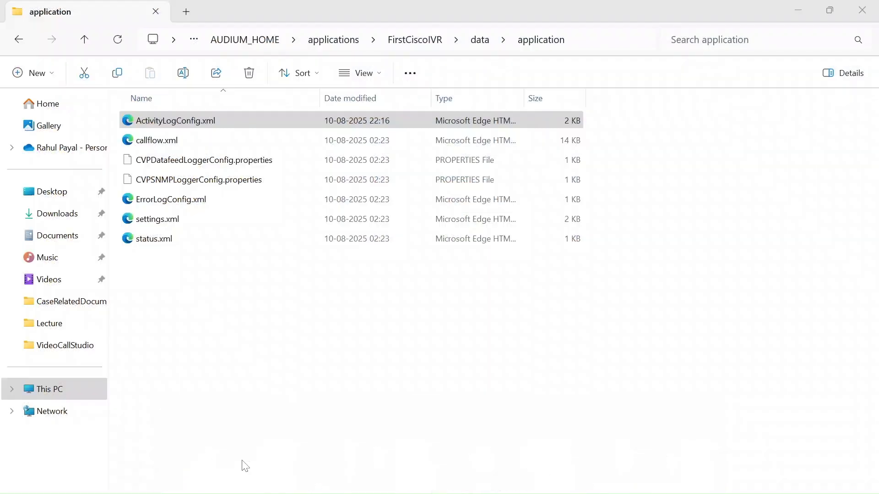
click(482, 44)
click(161, 145)
double_click(161, 145)
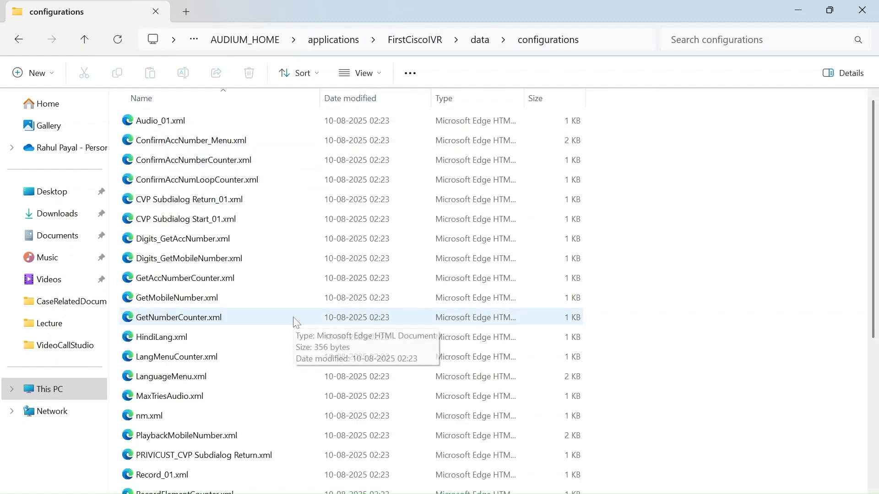
key(alt+Left)
click(153, 162)
double_click(153, 163)
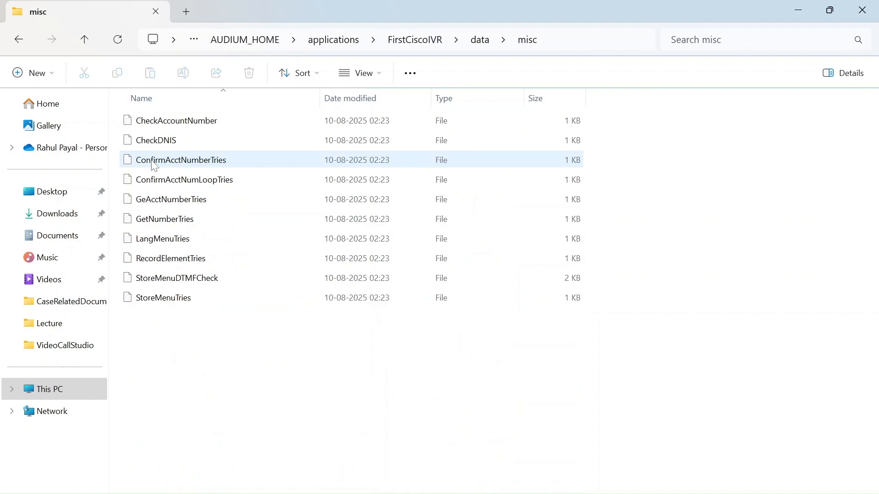
key(alt+Left)
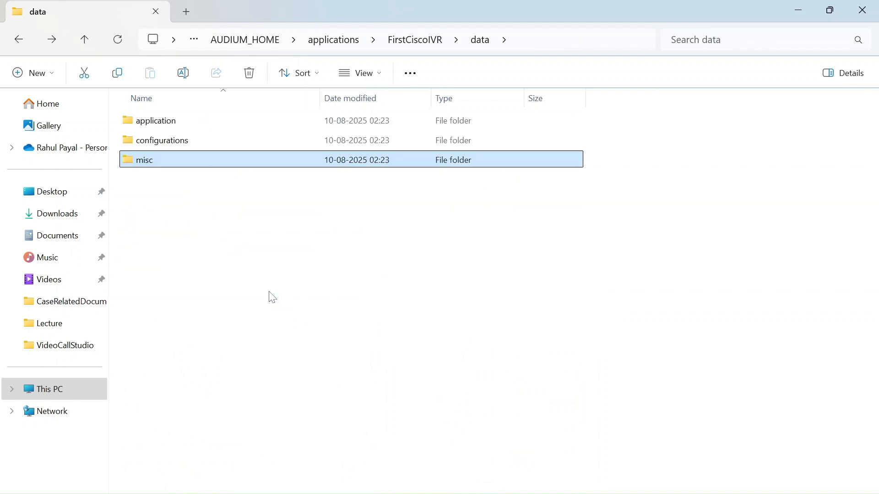
Open callflow.xml from the FirstCiscoIVR\data\application folder in Notepad++
double_click(174, 120)
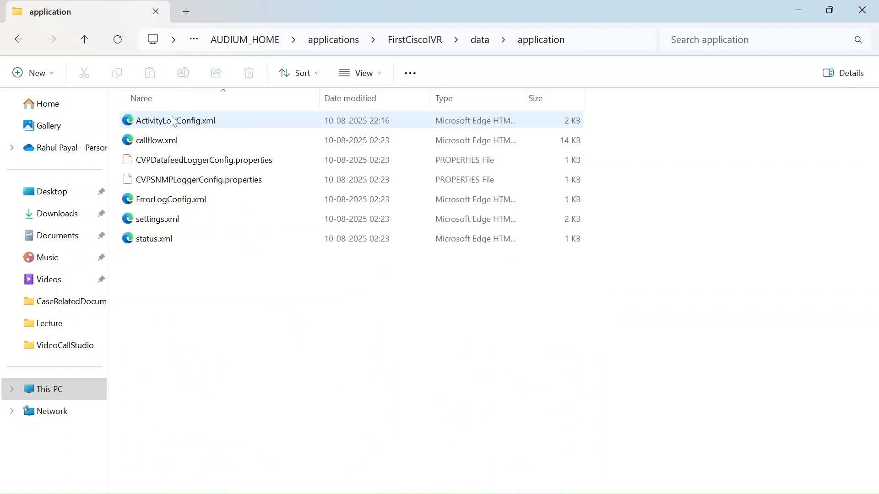
right_click(159, 148)
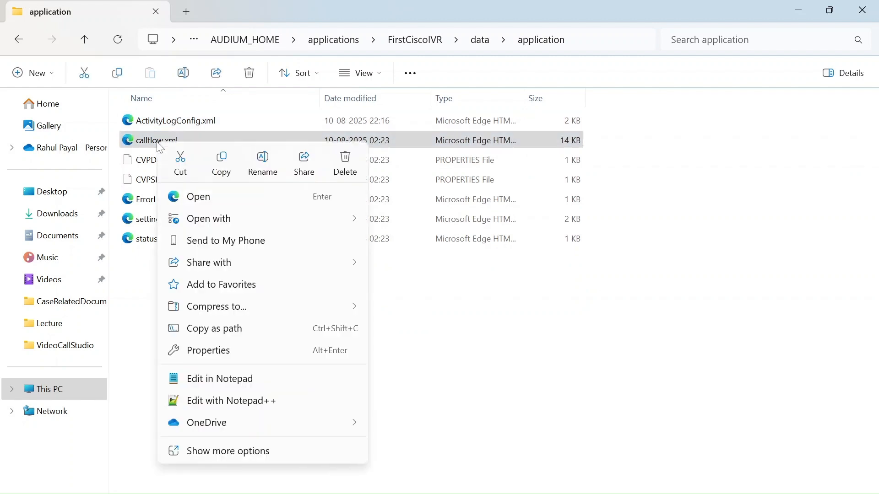
click(267, 400)
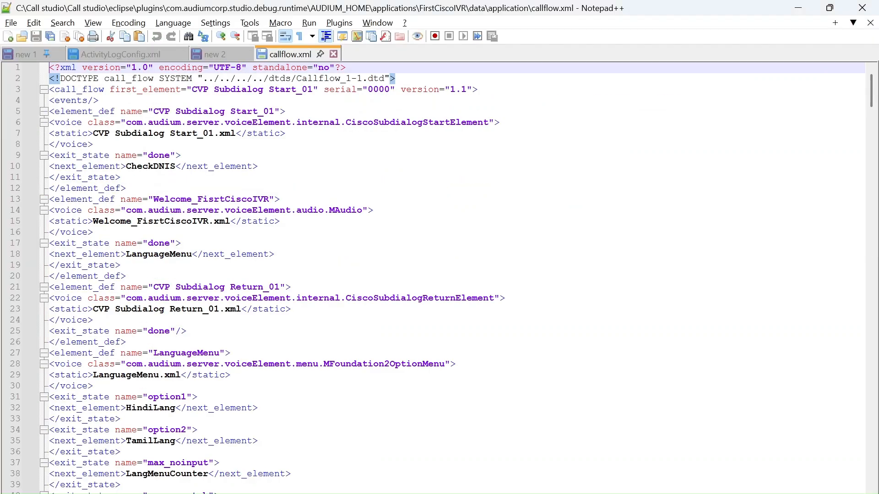
Switch to Cisco Unified Call Studio, view the start of the app.callflow diagram, and return to callflow.xml
key(alt+Tab)
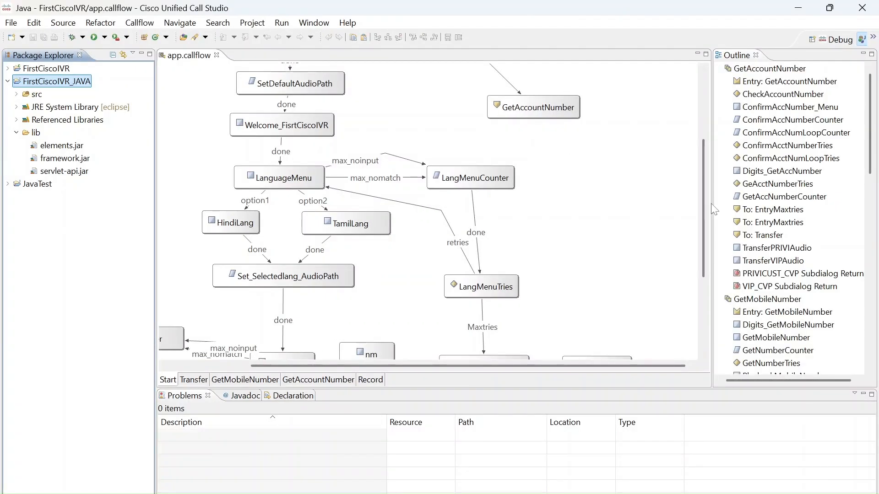
drag(705, 211, 706, 147)
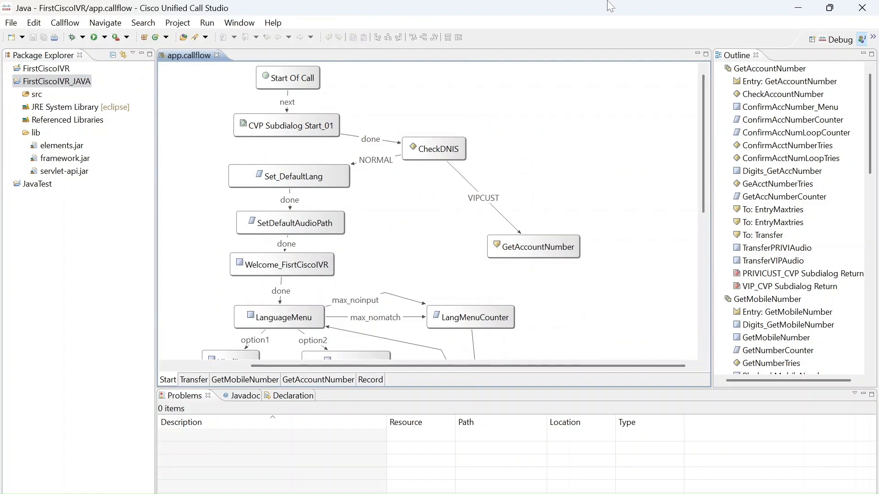
click(797, 7)
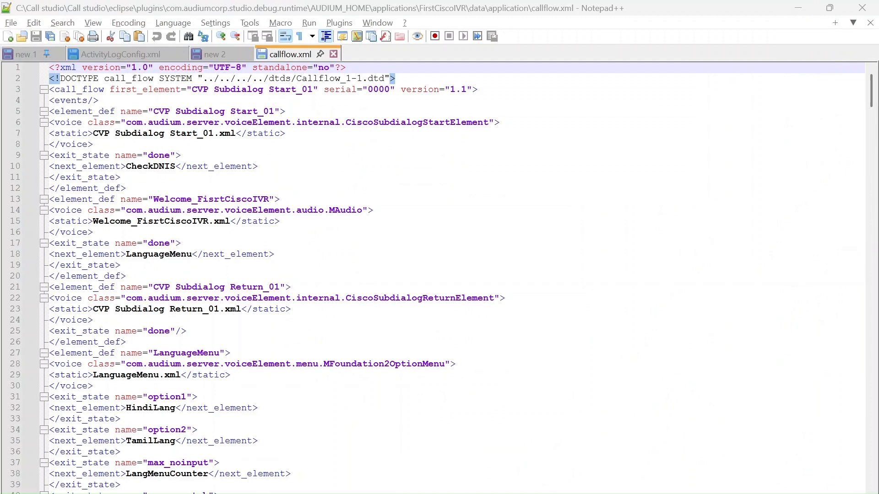
Examine the CVP Subdialog Start_01 element definition in callflow.xml and highlight its next element, CheckDNIS
double_click(186, 113)
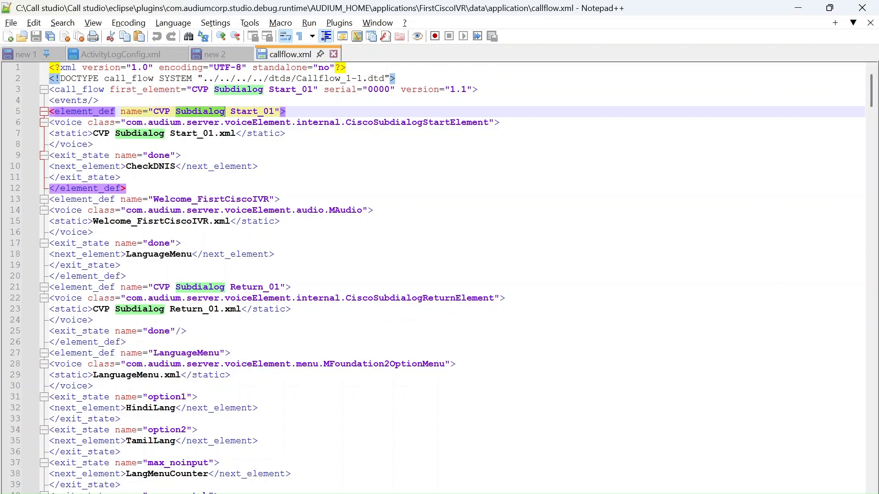
click(105, 167)
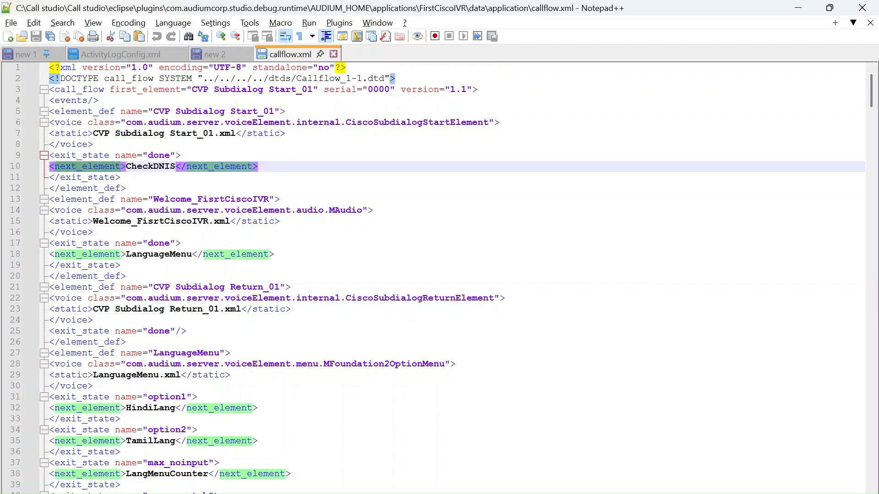
double_click(151, 167)
double_click(87, 166)
double_click(148, 168)
Switch to Call Studio, select the CheckDNIS element in the app.callflow diagram, and return to Notepad++
click(458, 482)
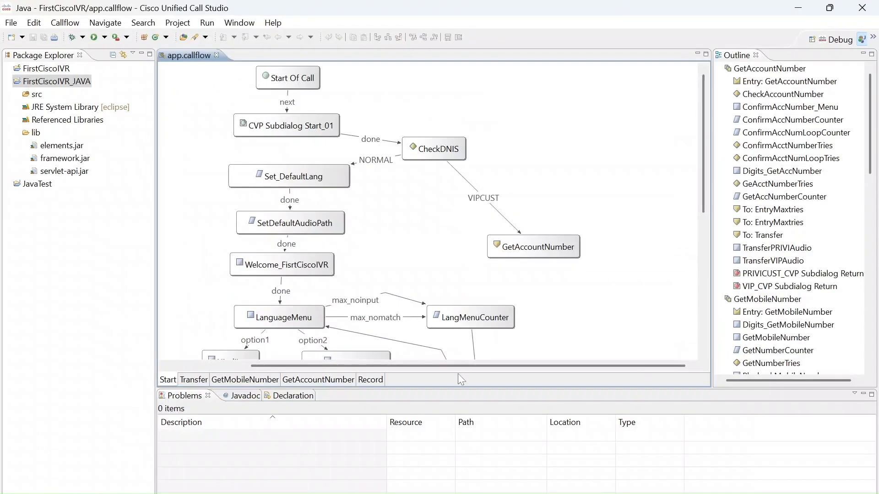
click(430, 153)
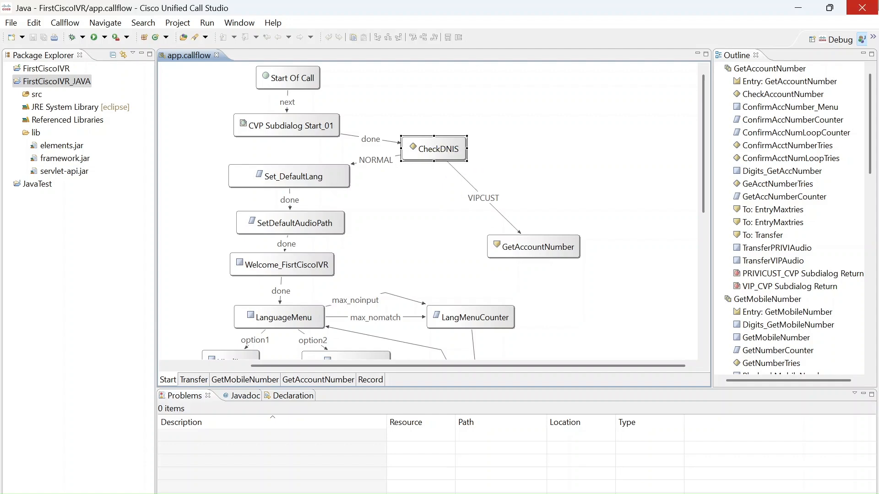
click(805, 7)
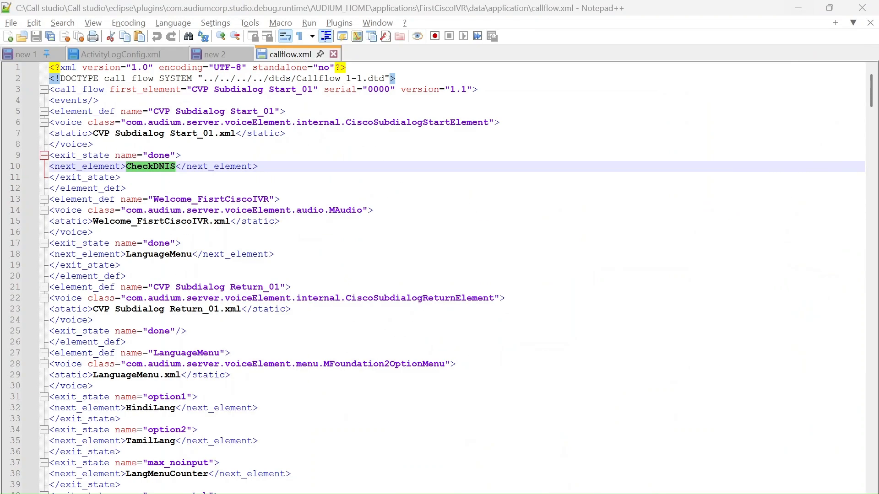
Search callflow.xml for CheckDNIS to locate its element definition, and close the search
click(152, 168)
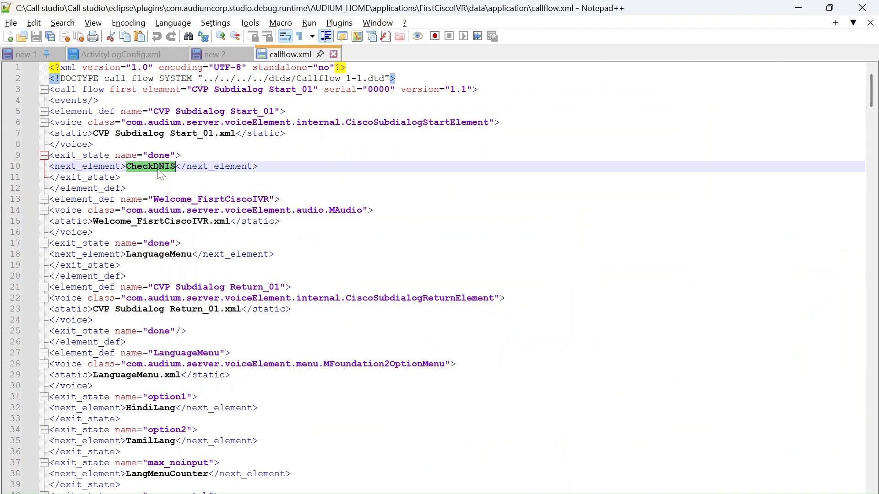
key(alt+Tab)
key(ctrl+f)
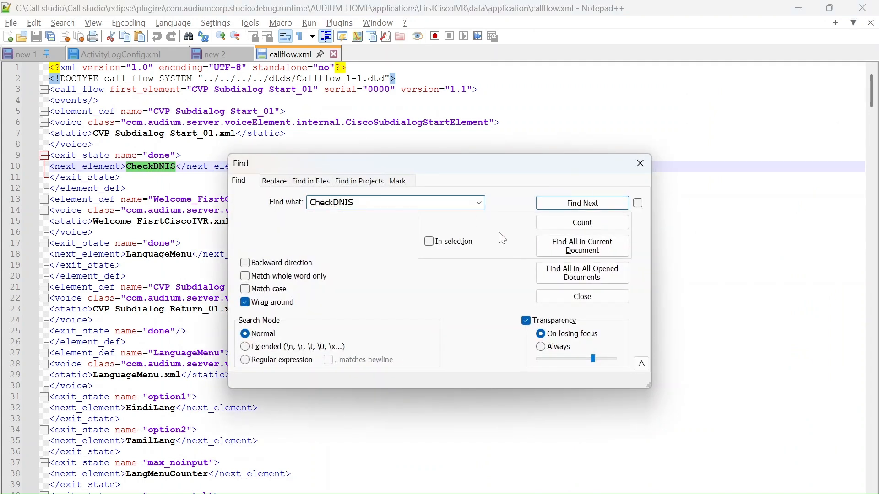
click(572, 208)
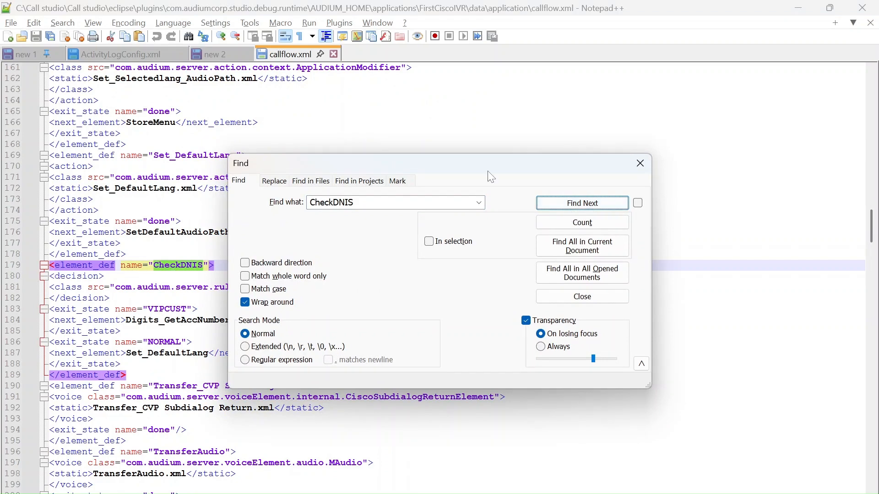
click(639, 163)
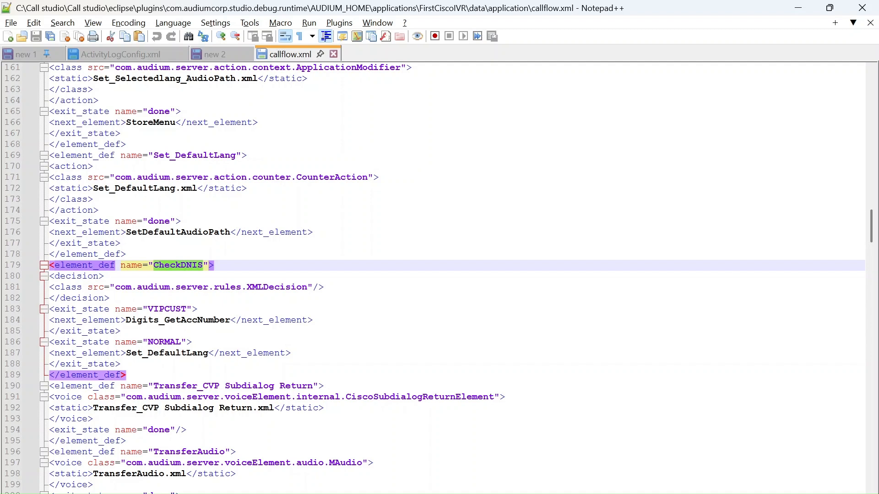
Highlight the next elements of CheckDNIS: Digits_GetAccNumber for VIPCUST and Set_DefaultLang for NORMAL
double_click(88, 323)
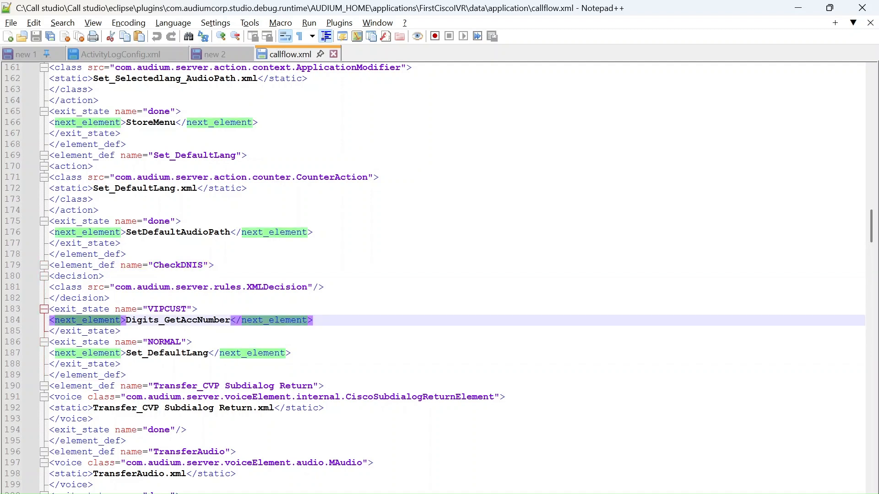
double_click(166, 323)
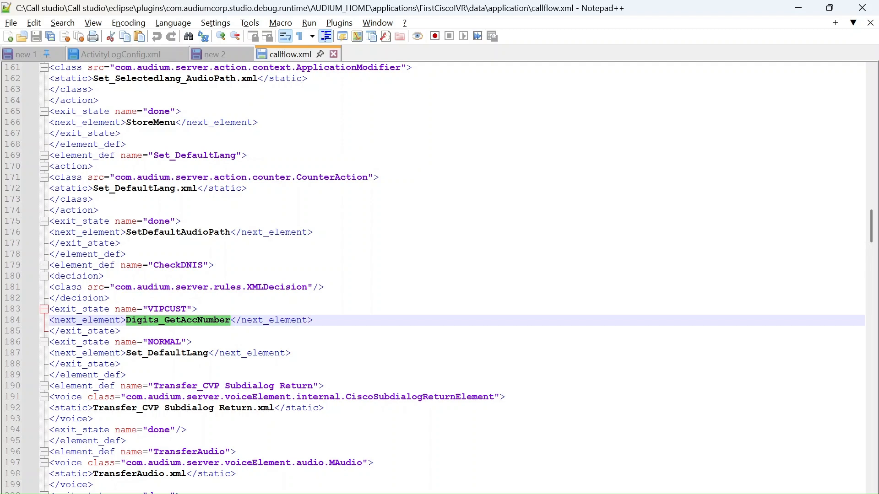
double_click(167, 354)
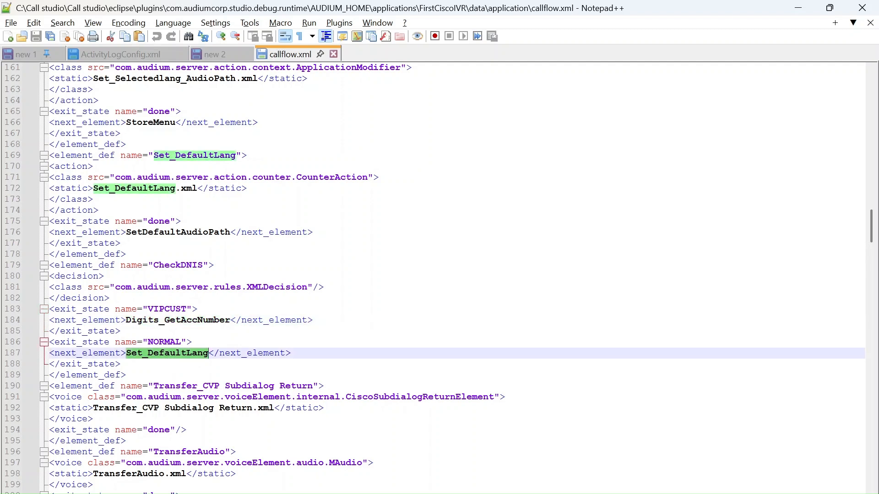
Search callflow.xml for Digits_GetAccNumber to locate its element definition, and close the search
double_click(192, 321)
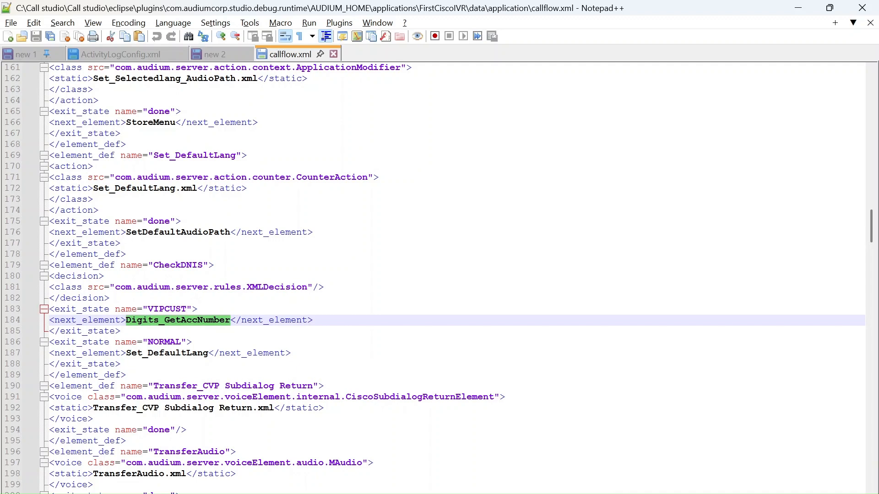
key(ctrl+f)
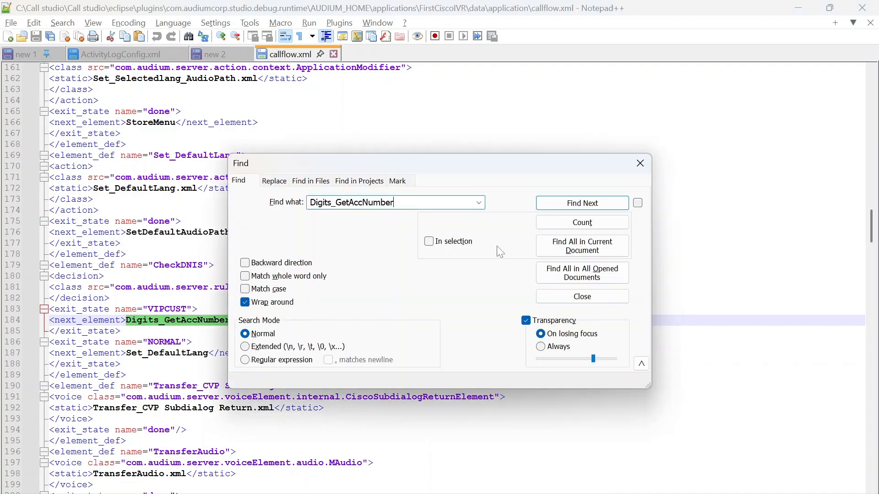
click(557, 202)
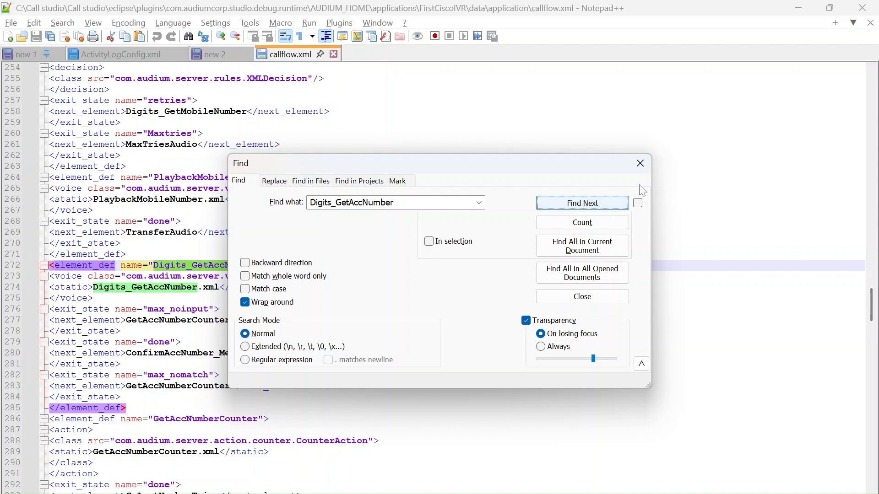
click(640, 163)
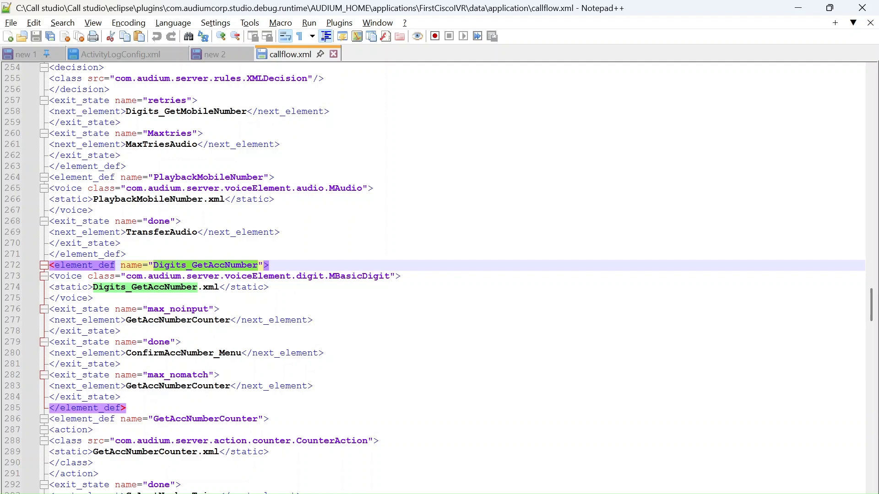
Highlight the next elements in the Digits_GetAccNumber definition, including ConfirmAccNumber_Menu for done and GetAccNumberCounter for max_noinput
double_click(139, 386)
click(176, 353)
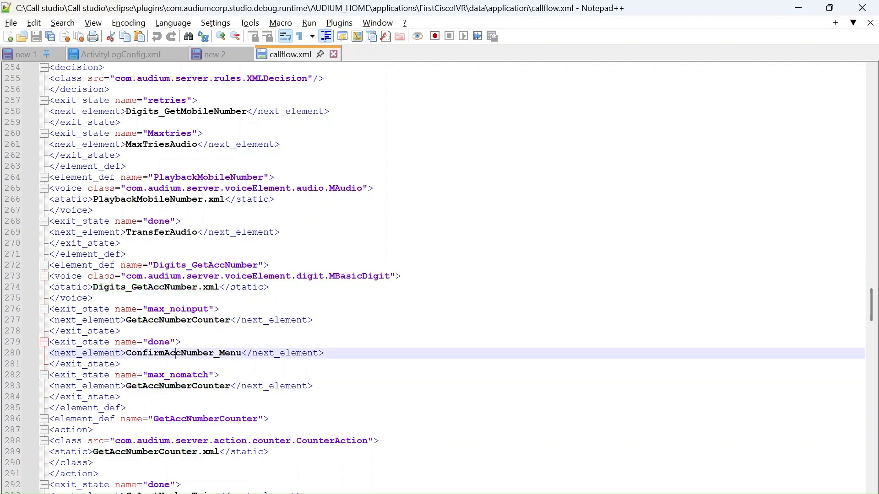
double_click(178, 354)
double_click(183, 320)
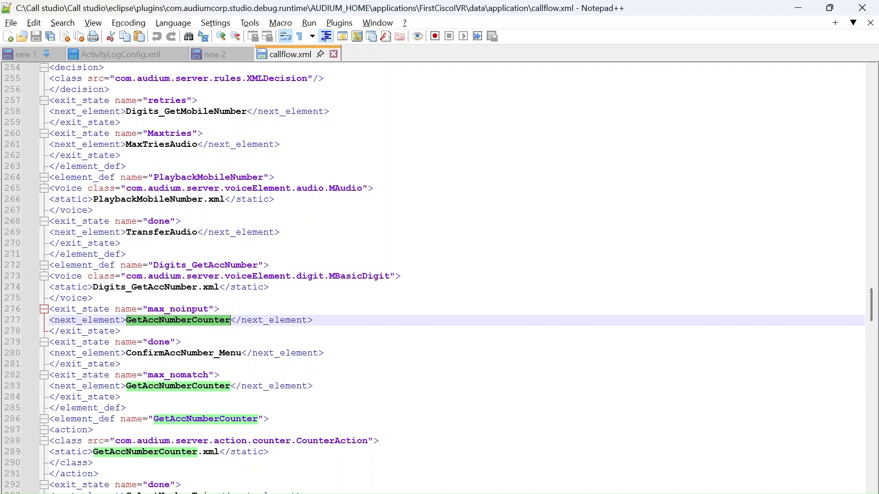
double_click(107, 321)
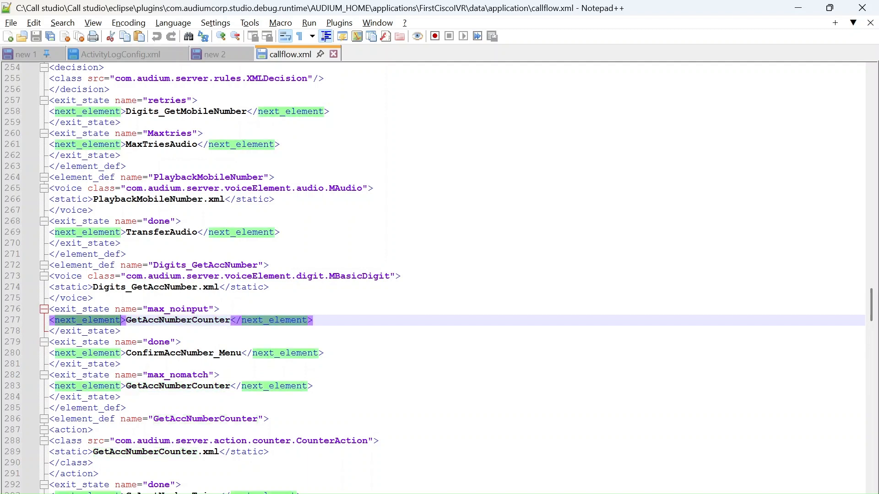
Mark the max_noinput exit state in callflow.xml, and select Digits_GetAccNumber on the GetAccountNumber page in Call Studio
click(94, 298)
click(166, 309)
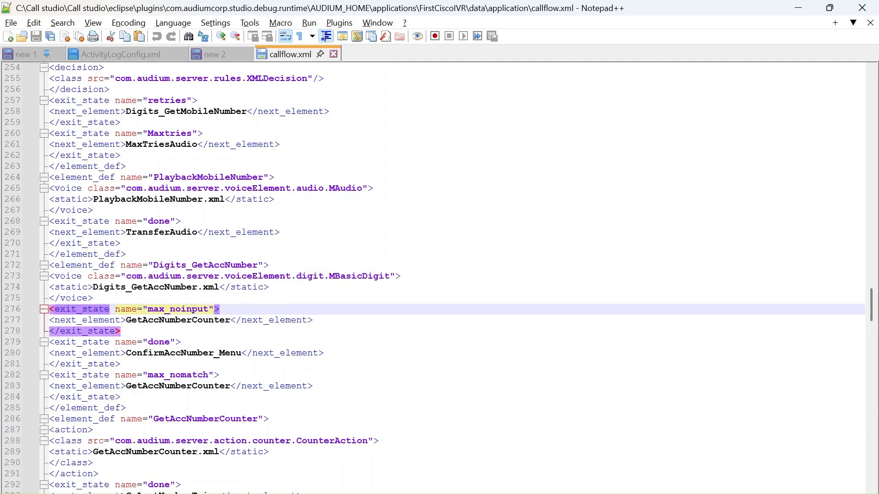
key(alt+Tab)
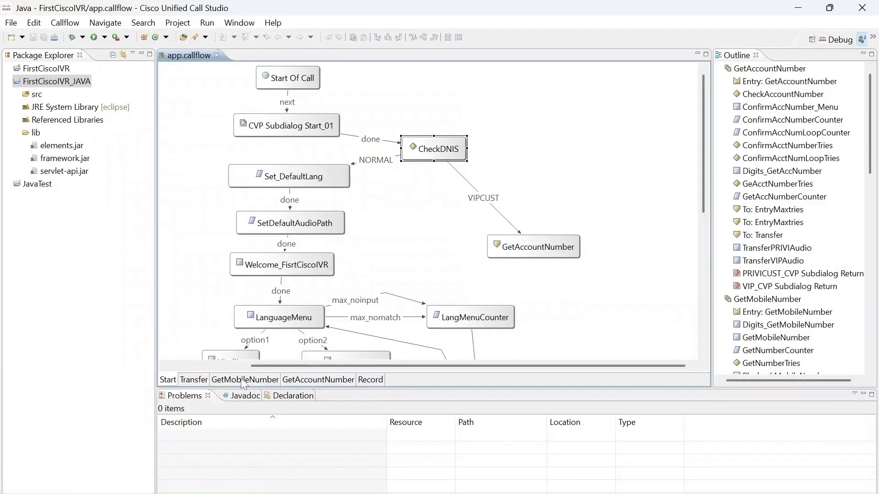
click(296, 379)
click(372, 154)
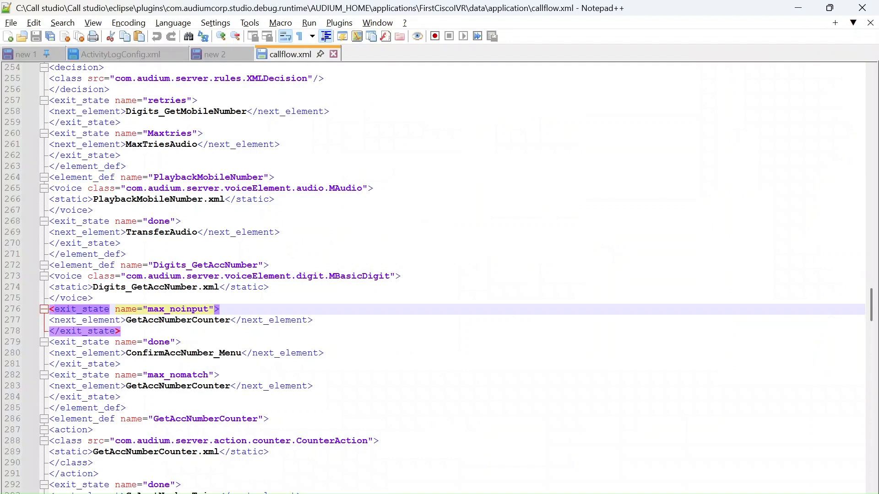
Highlight the next elements ConfirmAccNumber_Menu and GetAccNumberCounter in callflow.xml in Notepad++, and compare them with the Call Studio diagram
double_click(183, 353)
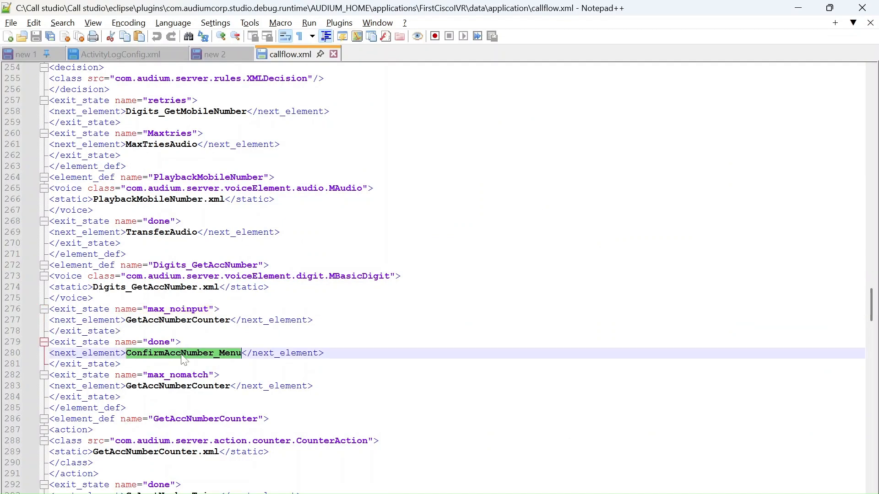
double_click(178, 320)
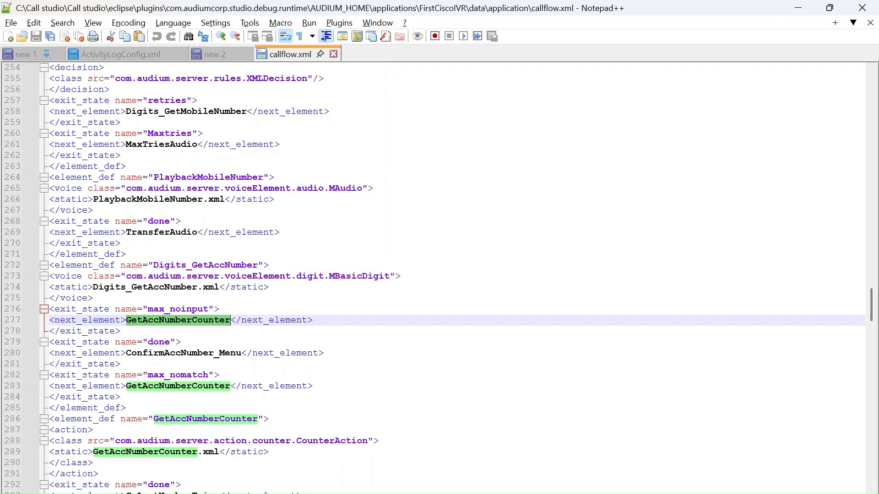
key(alt+Tab)
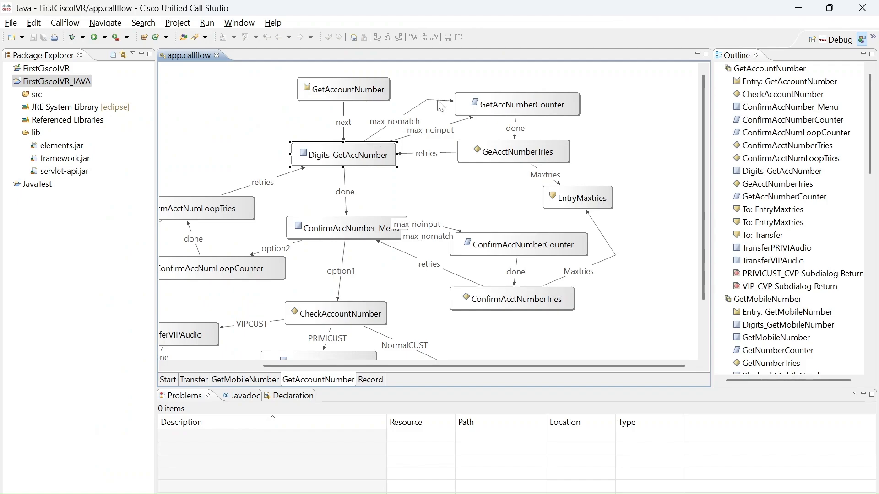
key(alt+Tab)
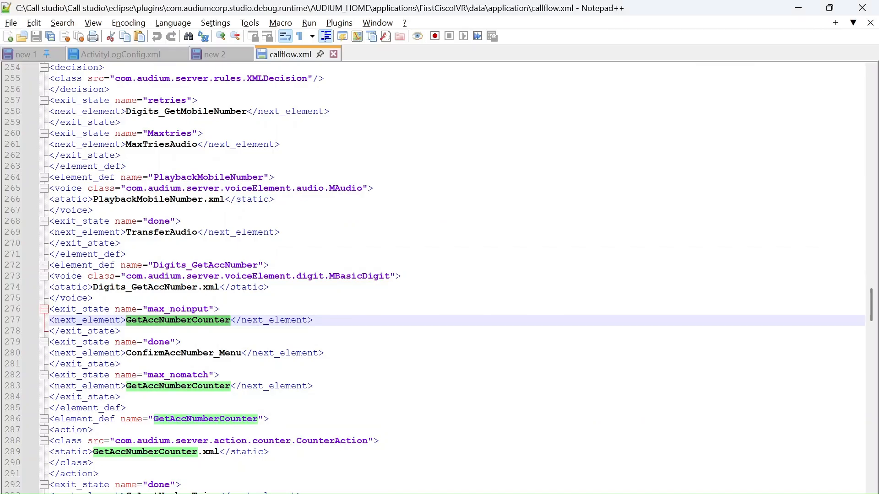
Search callflow.xml for ConfirmAccNumber_Menu to locate its element definition, and close the search
double_click(186, 353)
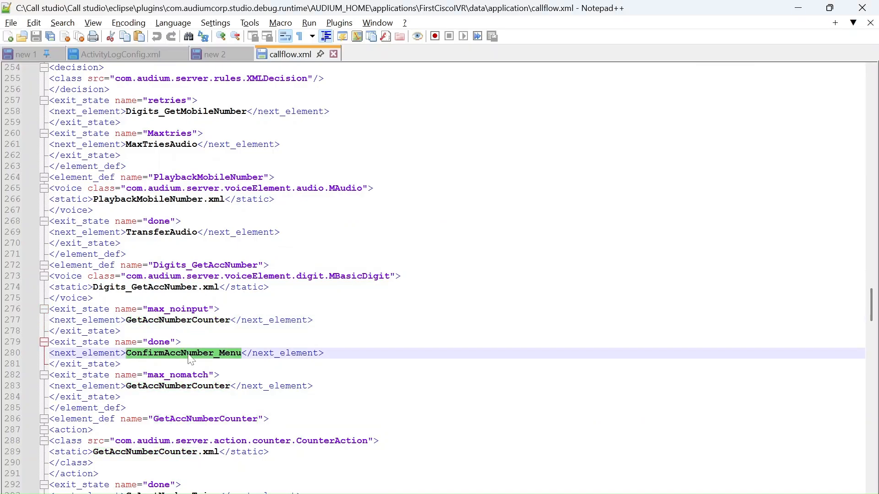
key(ctrl+f)
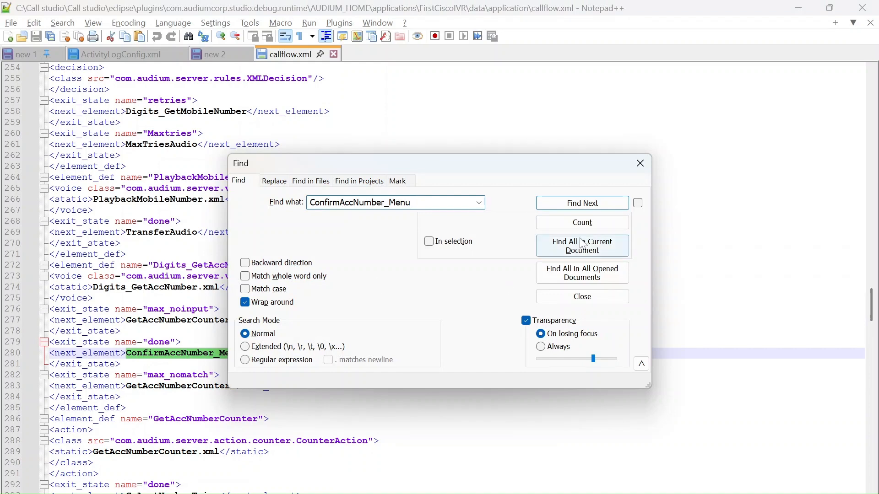
click(597, 208)
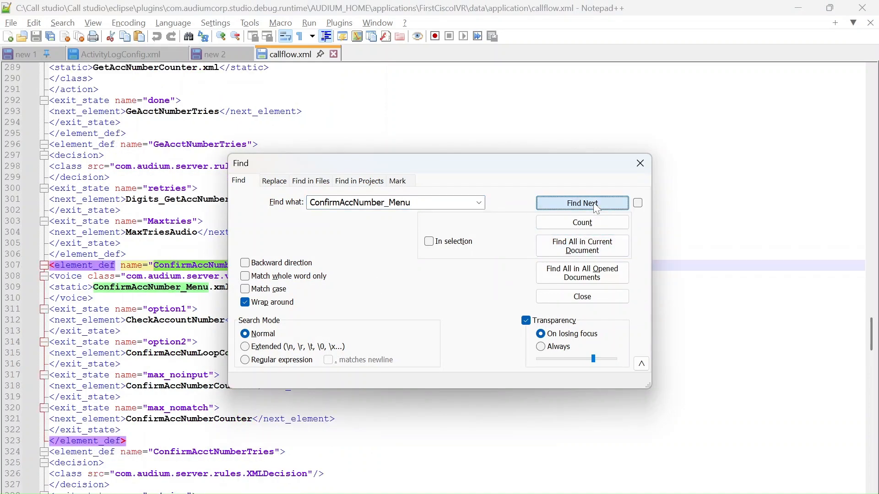
click(640, 163)
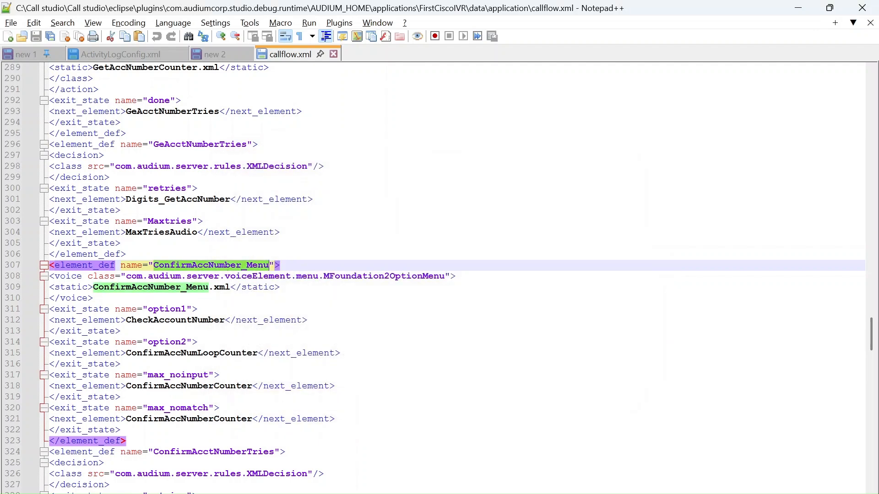
Highlight the next elements CheckAccountNumber for option1 and ConfirmAccNumLoopCounter for option2, plus the closing tag of the ConfirmAccNumber_Menu definition
double_click(178, 321)
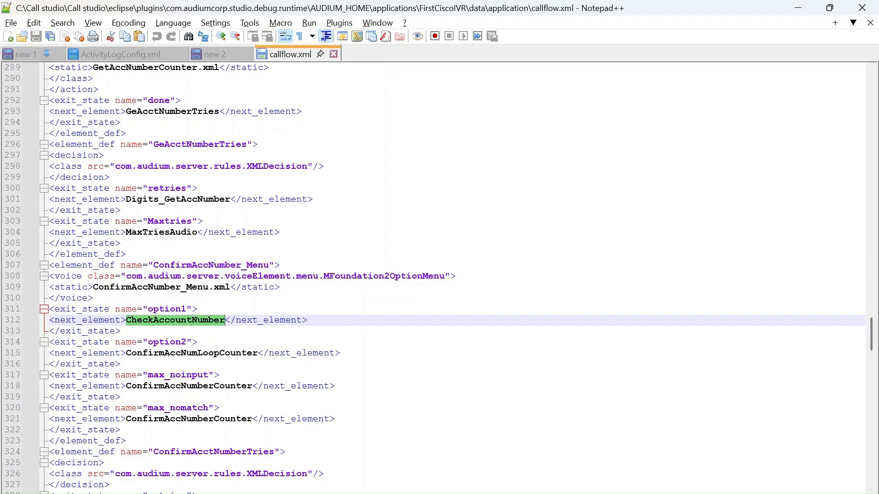
double_click(179, 356)
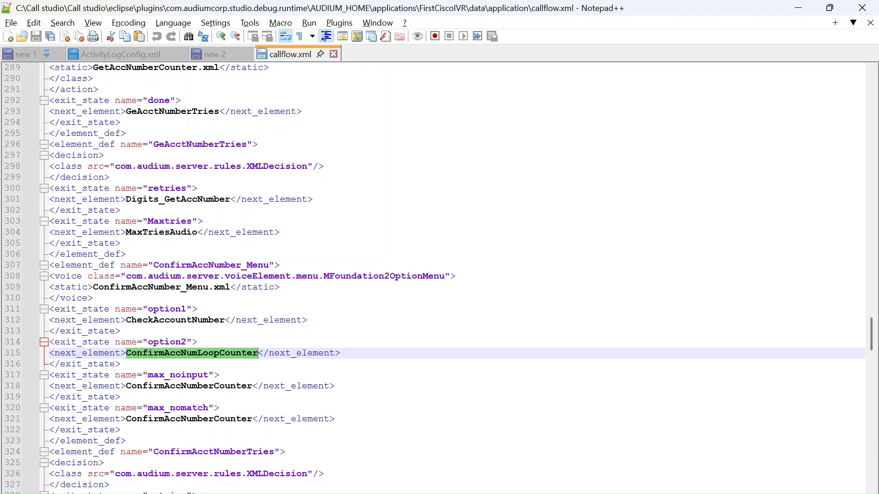
double_click(108, 443)
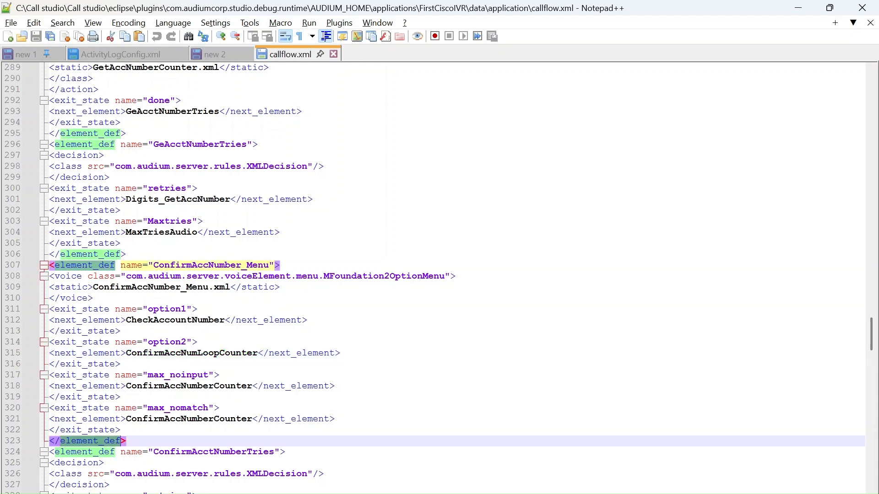
Switch to Call Studio and trace the exit branches of ConfirmAccNumber_Menu in the diagram, including max_nomatch and option1
key(alt+Tab)
click(339, 227)
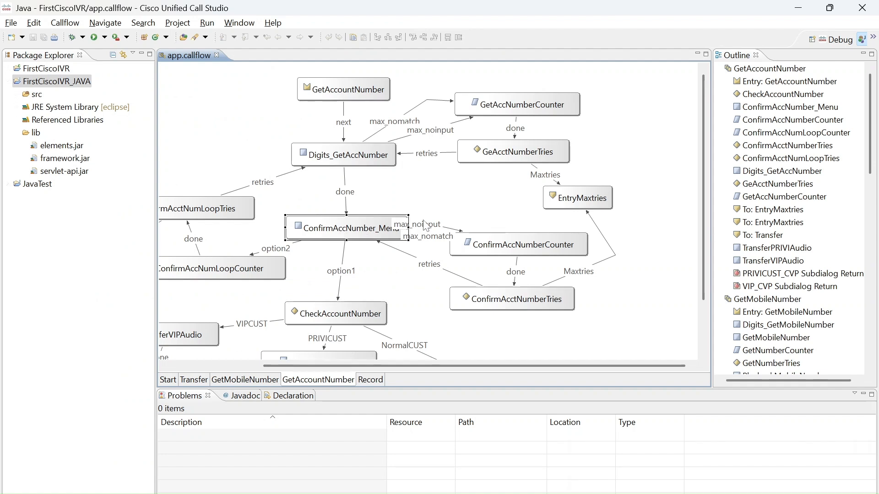
click(425, 231)
click(344, 289)
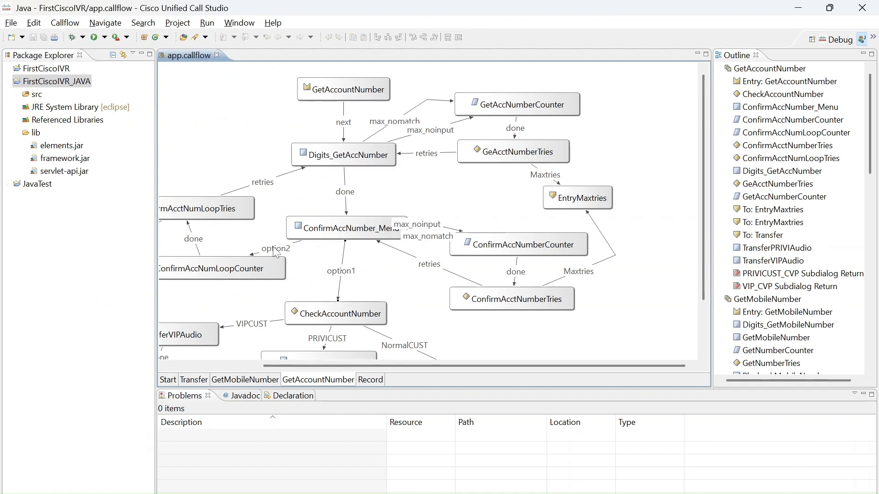
drag(272, 366, 179, 364)
Close callflow.xml in Notepad++ and return to the FirstCiscoIVR data\application folder in File Explorer
key(alt+Tab)
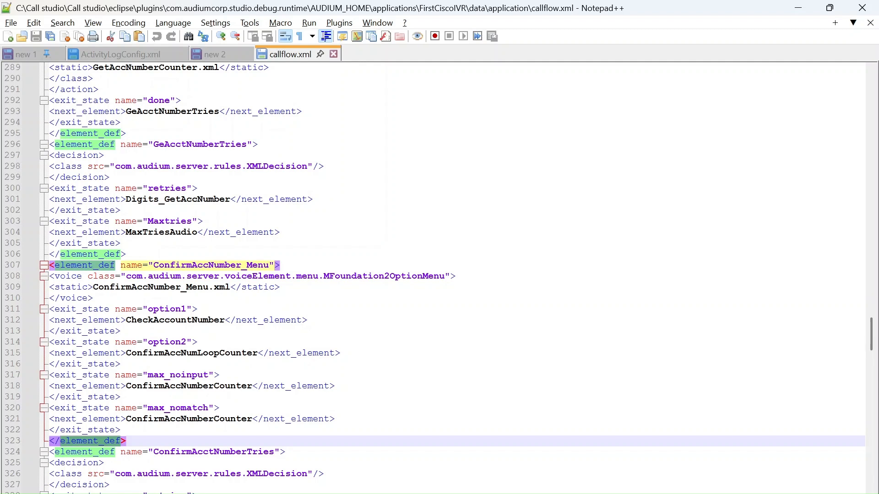
click(334, 55)
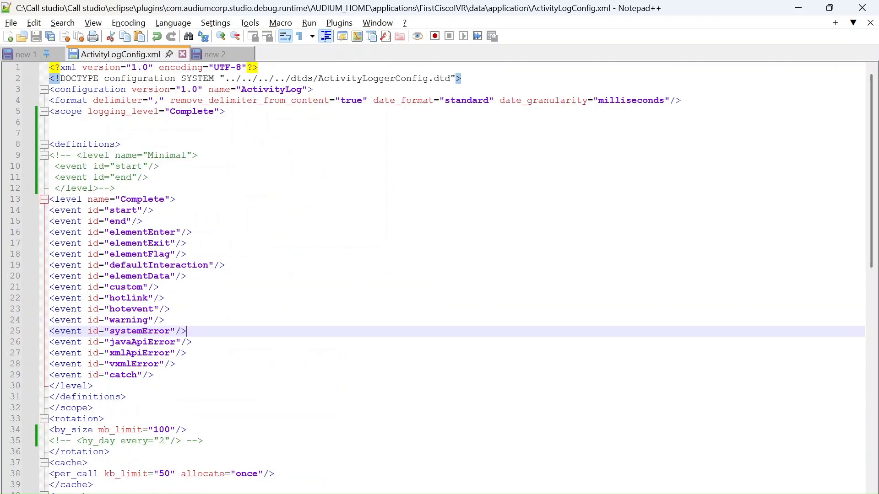
key(alt+Tab)
key(alt+Tab)
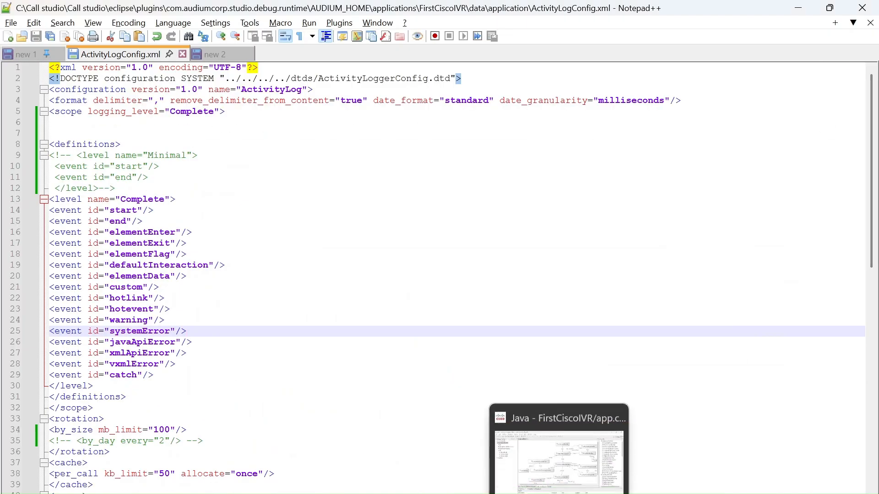
mouse_move(438, 493)
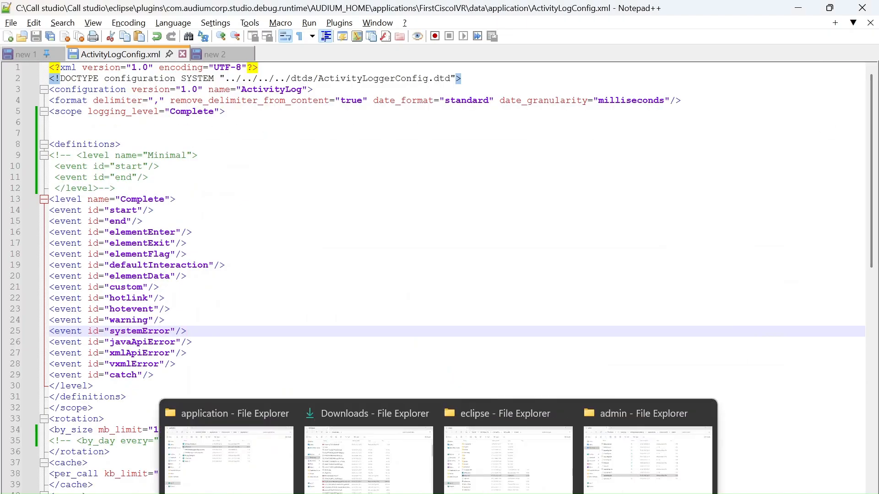
click(634, 488)
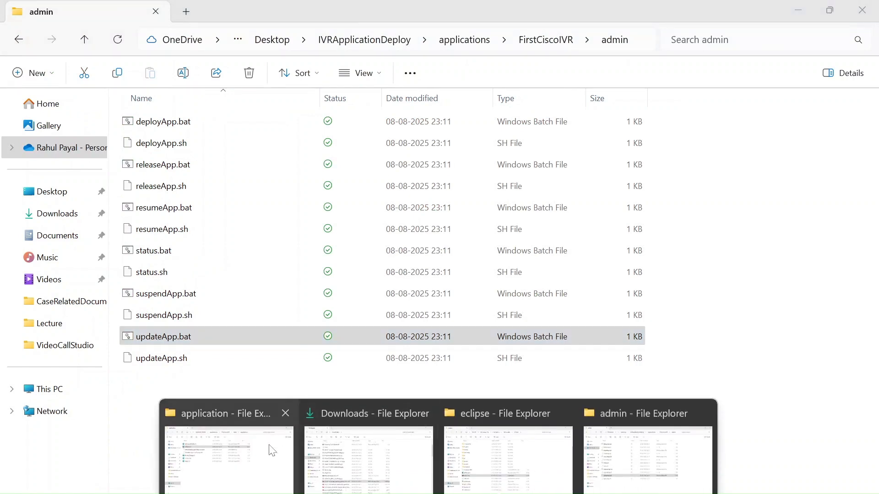
click(268, 447)
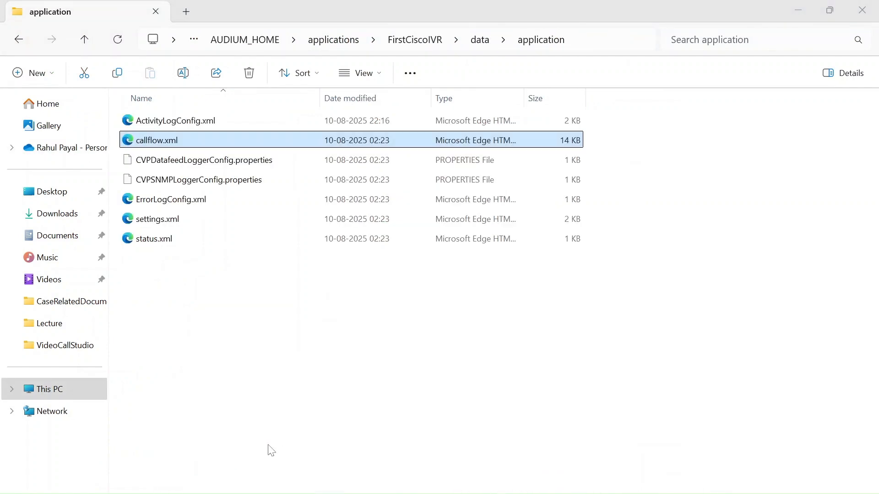
Open CVPDatafeedLoggerConfig.properties from the application folder in Notepad++
click(247, 168)
right_click(246, 168)
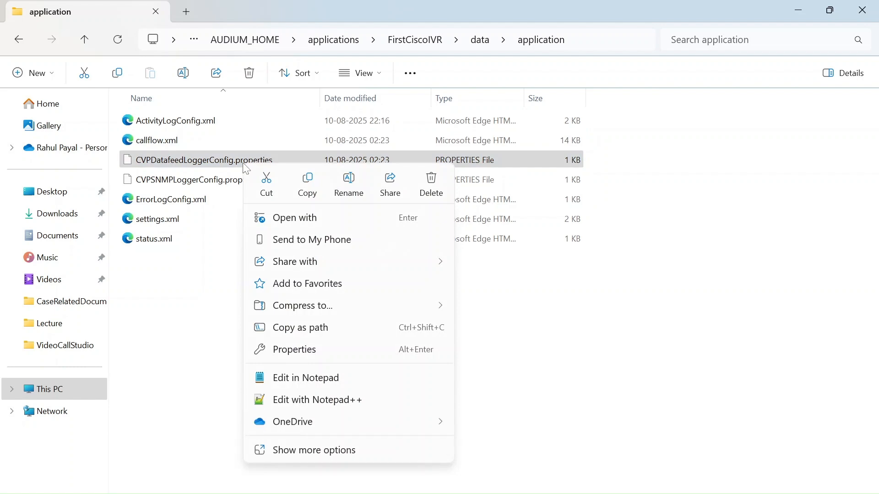
click(332, 405)
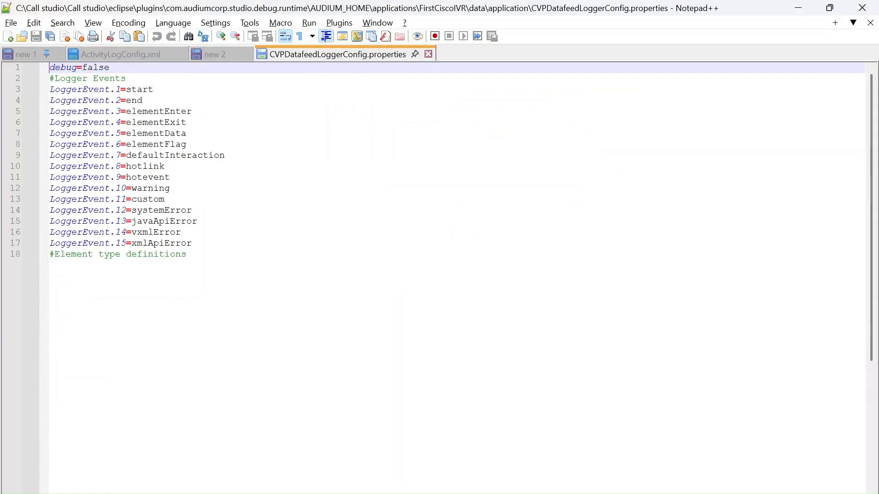
Highlight the entire contents of CVPDatafeedLoggerConfig.properties, from the debug line to the element type definitions comment, and close the file
drag(192, 255, 53, 68)
click(28, 55)
click(399, 55)
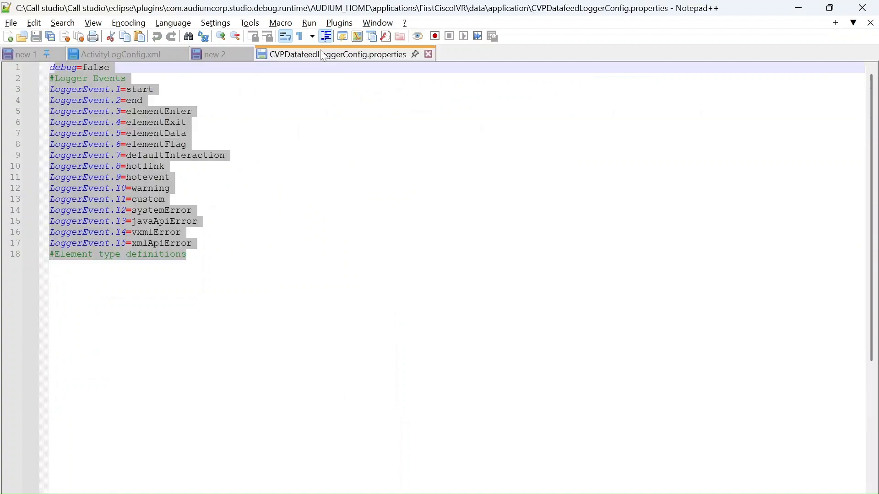
click(430, 54)
Return to the application folder in File Explorer and open CVPSNMPLoggerConfig.properties in Notepad++
key(alt+Tab)
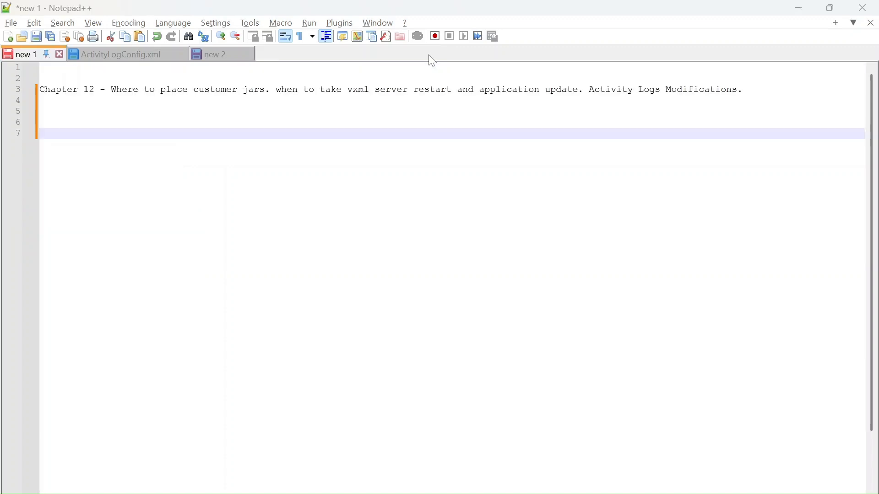
right_click(199, 165)
click(178, 179)
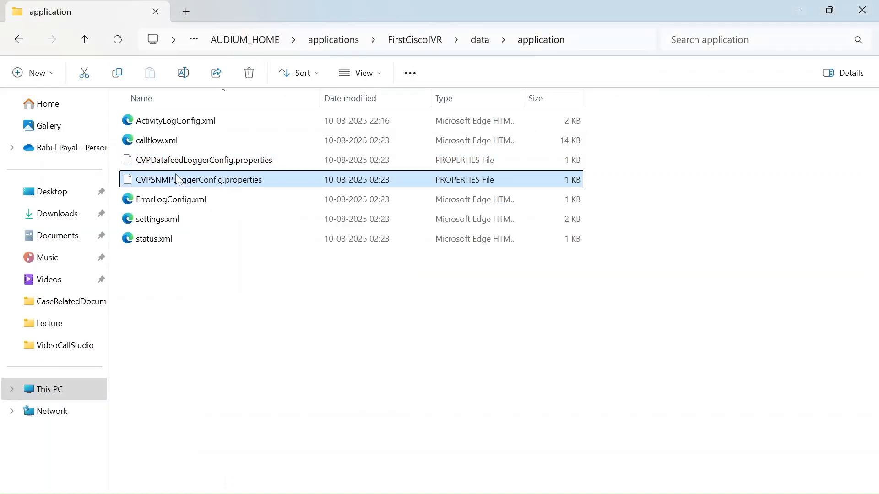
right_click(178, 180)
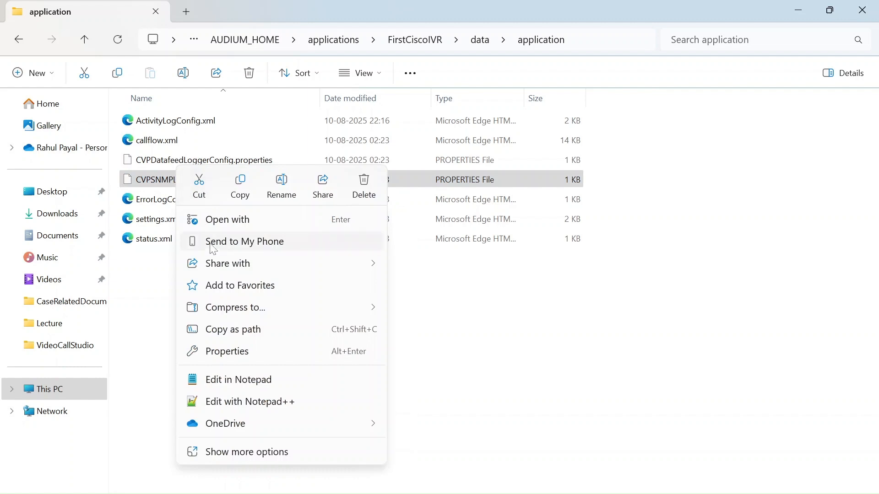
click(229, 403)
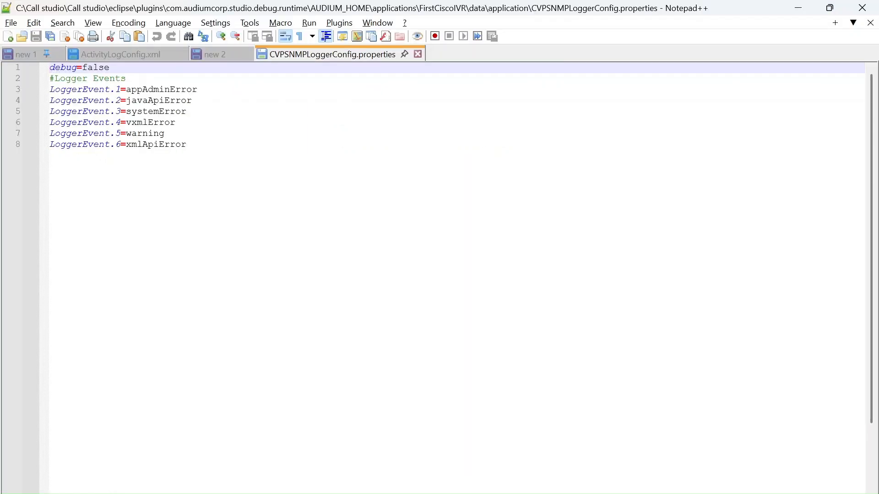
Highlight the Logger Events section of CVPSNMPLoggerConfig.properties and close the file
drag(188, 144, 50, 78)
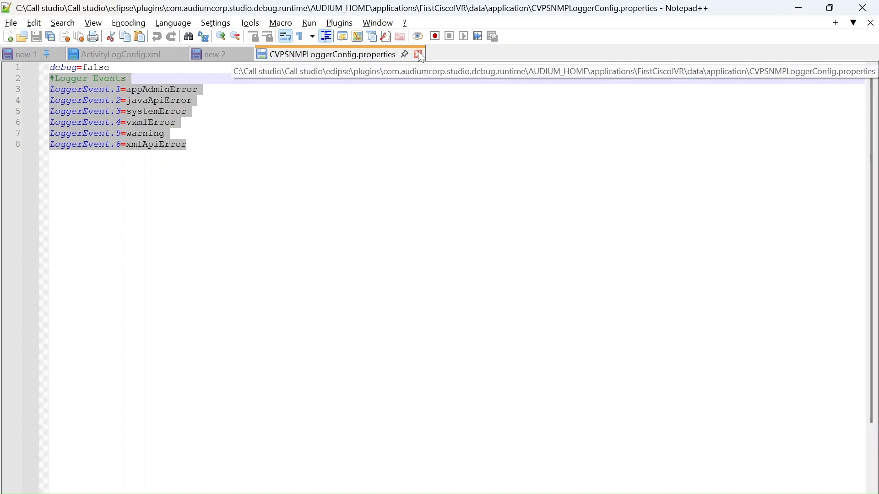
double_click(80, 145)
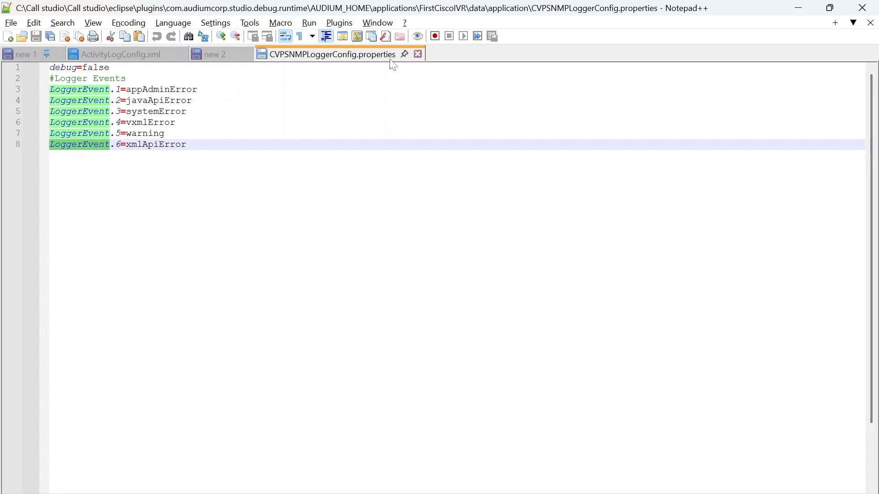
click(418, 54)
Open ErrorLogConfig.xml from the application folder in Notepad++ and highlight the file_count line inside its purge section
key(alt+Tab)
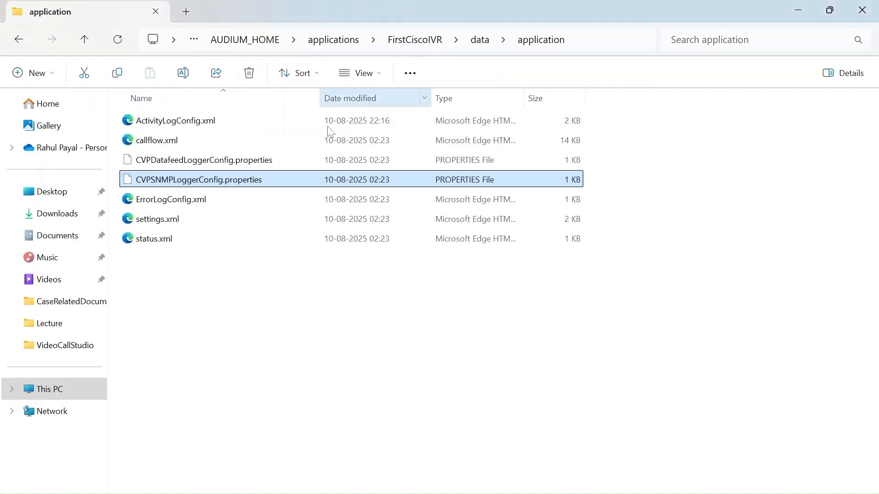
click(217, 201)
right_click(204, 202)
click(243, 424)
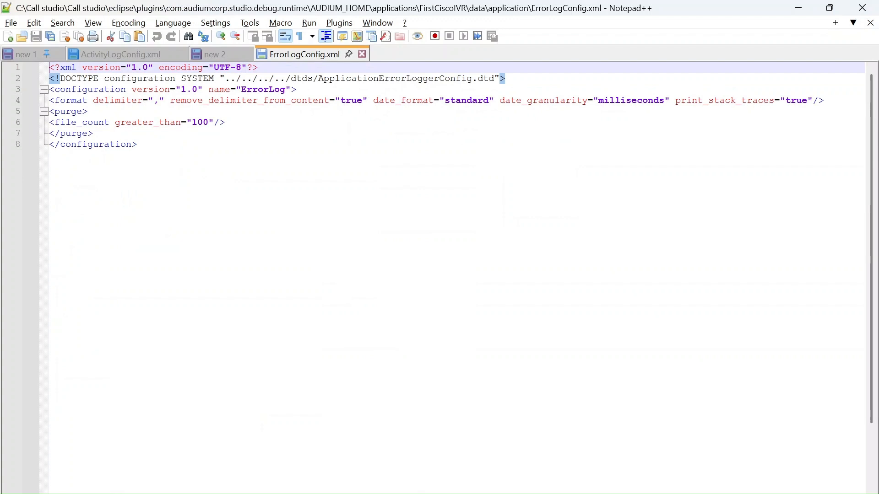
drag(226, 122, 49, 121)
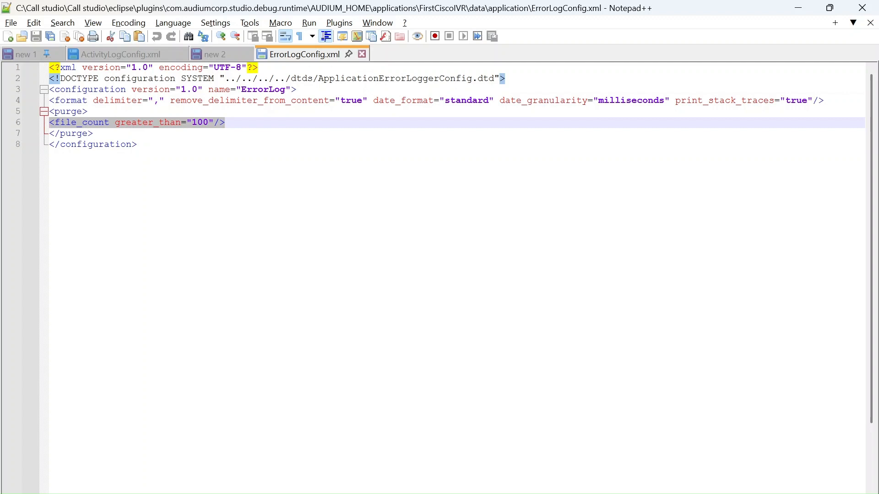
click(94, 133)
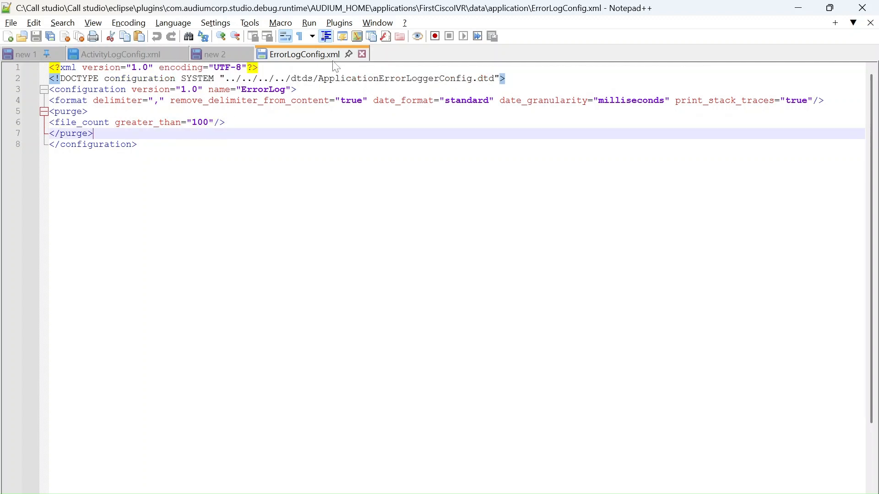
Close ErrorLogConfig.xml and open settings.xml from the application folder in Notepad++
click(362, 54)
key(alt+Tab)
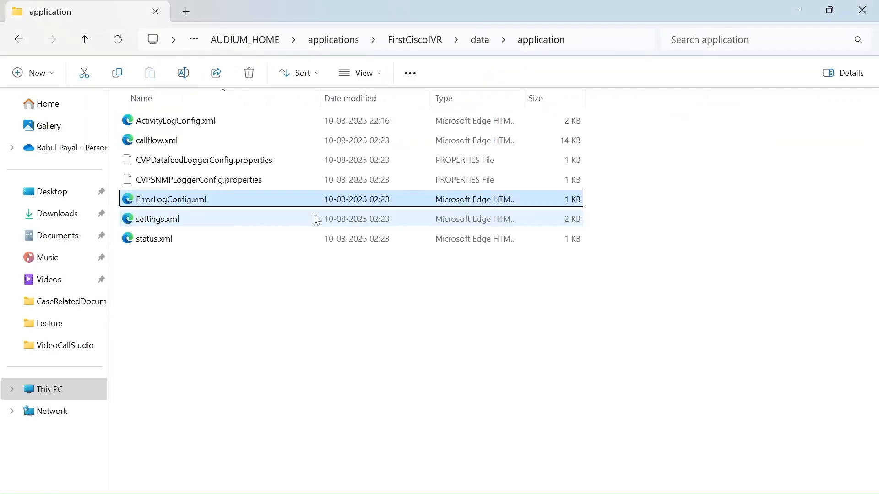
click(186, 220)
right_click(189, 224)
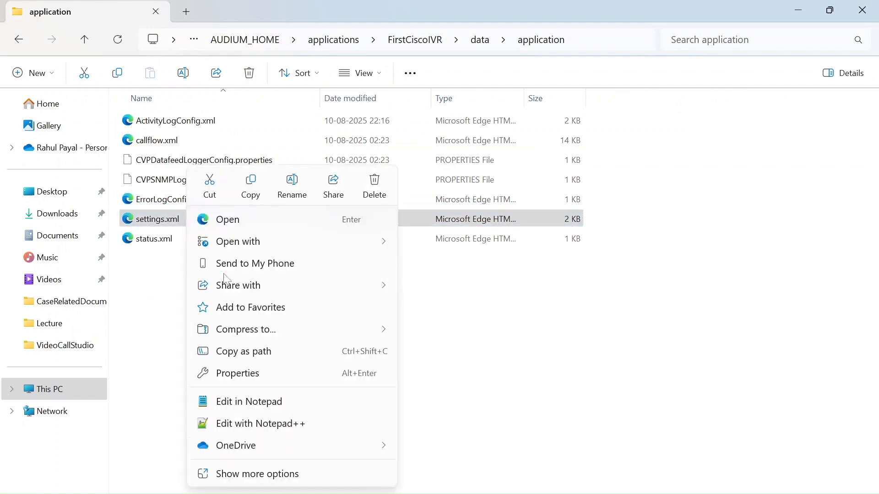
click(242, 425)
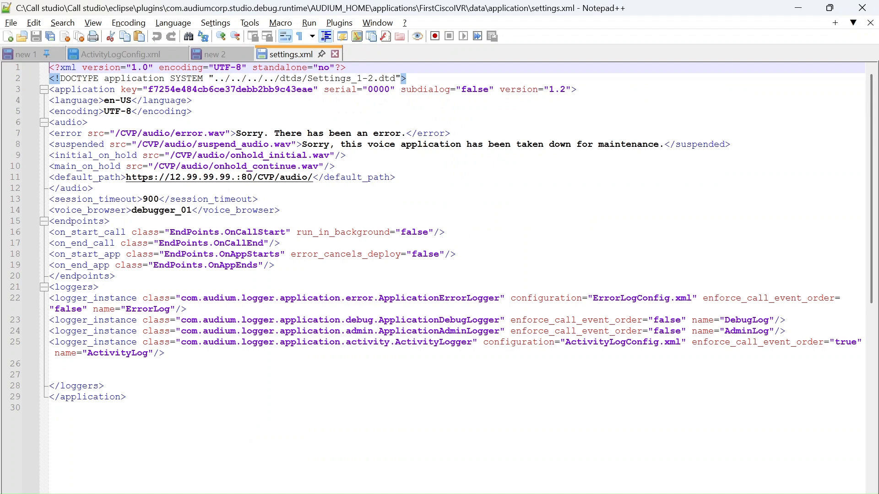
Highlight the audio entries, the endpoints block, the DebugLog logger instance and the default_path line of settings.xml
drag(346, 155, 50, 133)
drag(94, 188, 126, 167)
drag(115, 276, 49, 232)
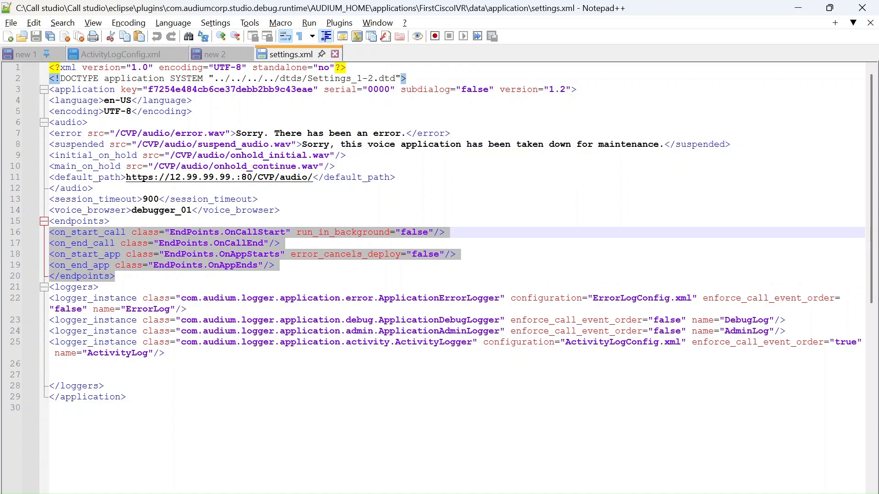
drag(788, 320, 38, 325)
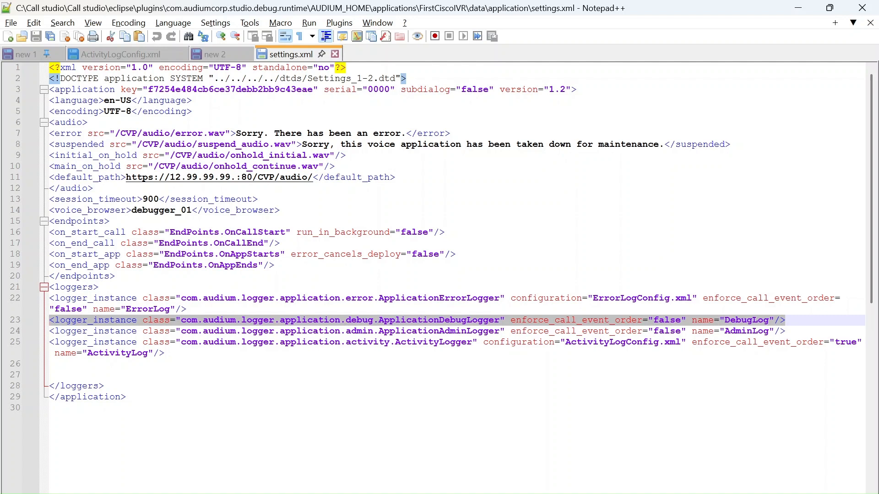
drag(110, 188, 41, 180)
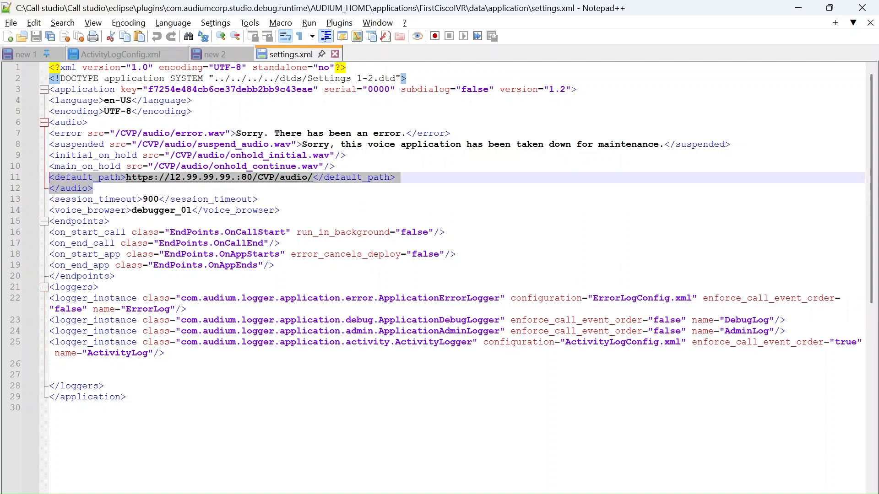
View status.xml from the application folder in Notepad++ and close both it and settings.xml
key(alt+Tab)
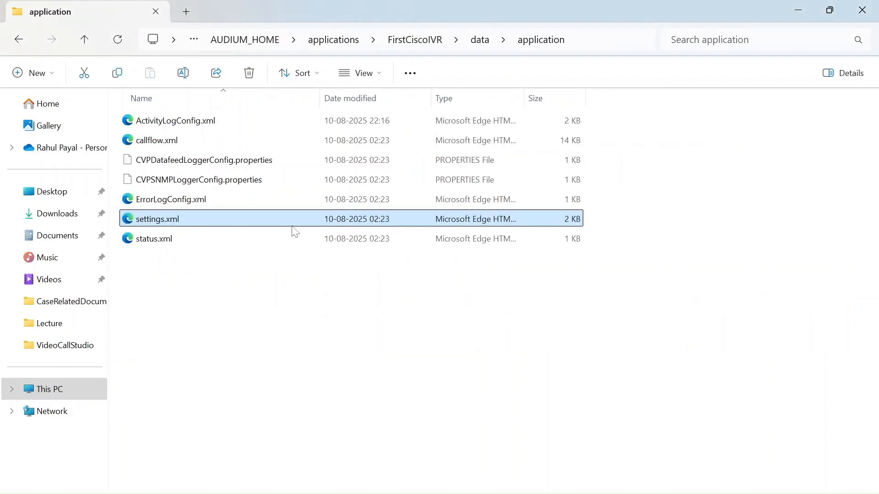
click(180, 243)
right_click(180, 243)
click(247, 424)
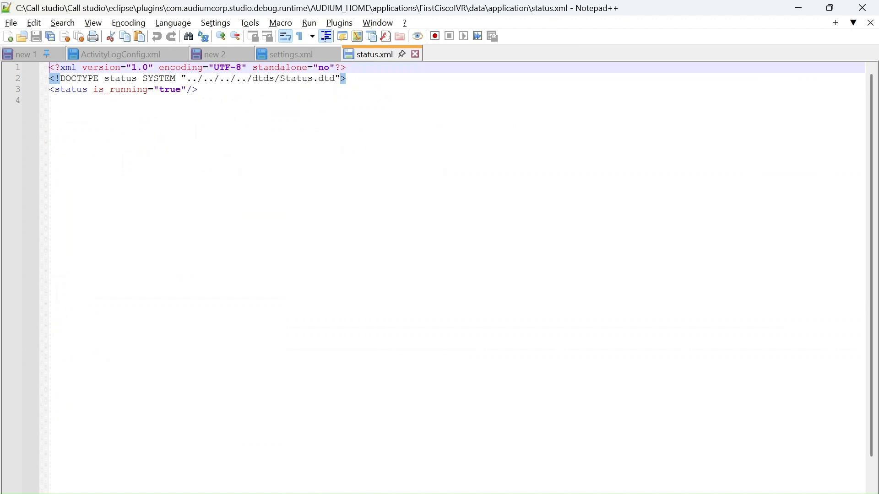
click(415, 54)
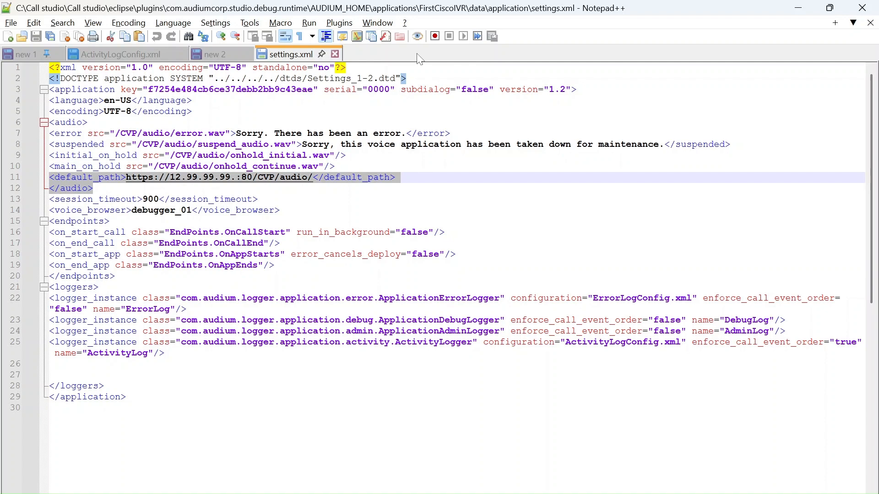
click(335, 54)
Return to the application folder in File Explorer and open ActivityLogConfig.xml in Notepad++
key(alt+Tab)
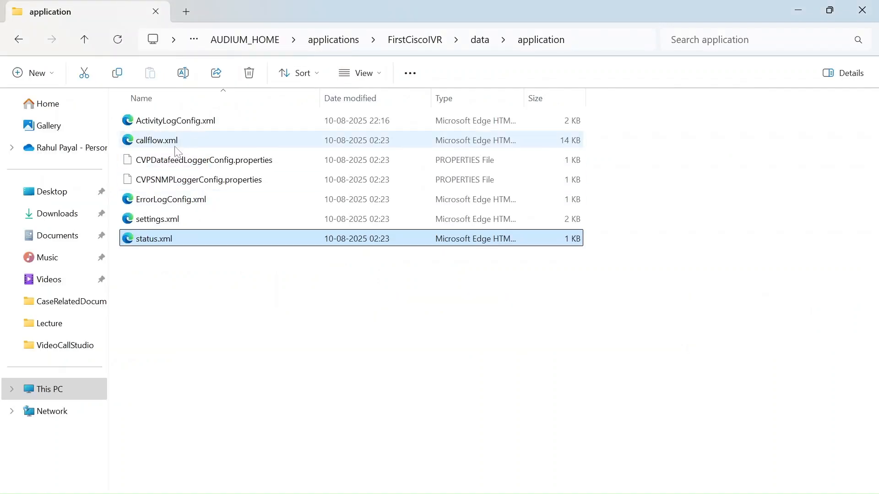
click(188, 122)
right_click(188, 124)
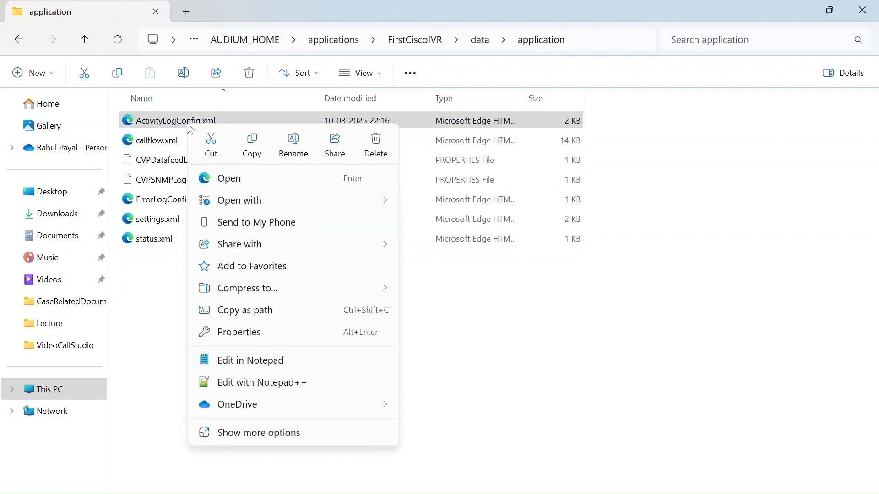
click(237, 385)
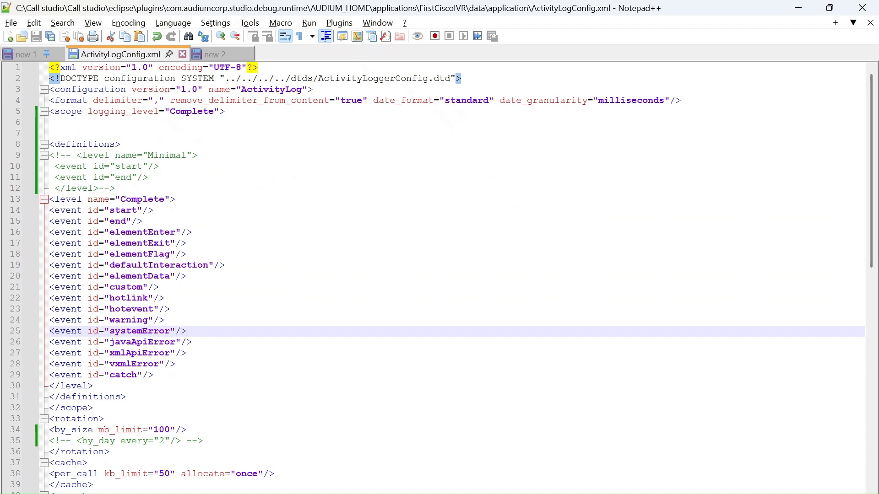
Highlight the commented-out Minimal level block and the commented by_day rotation line in ActivityLogConfig.xml
drag(50, 156, 115, 188)
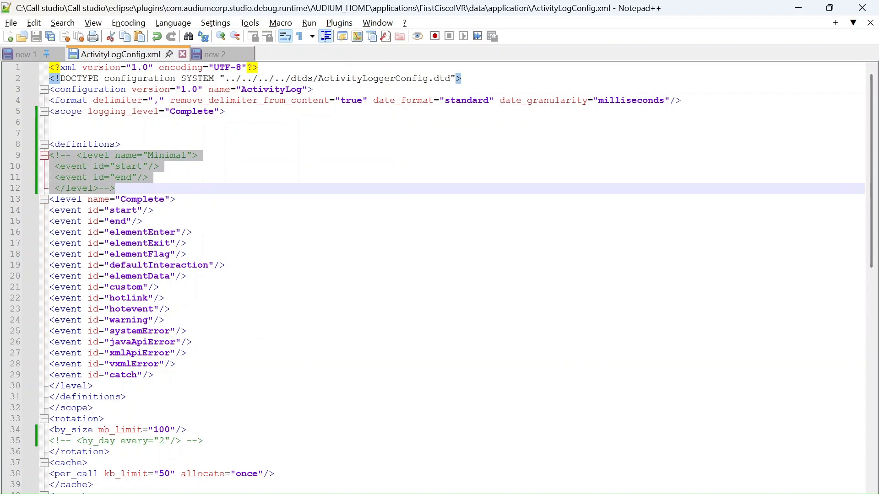
drag(204, 441, 50, 441)
click(176, 365)
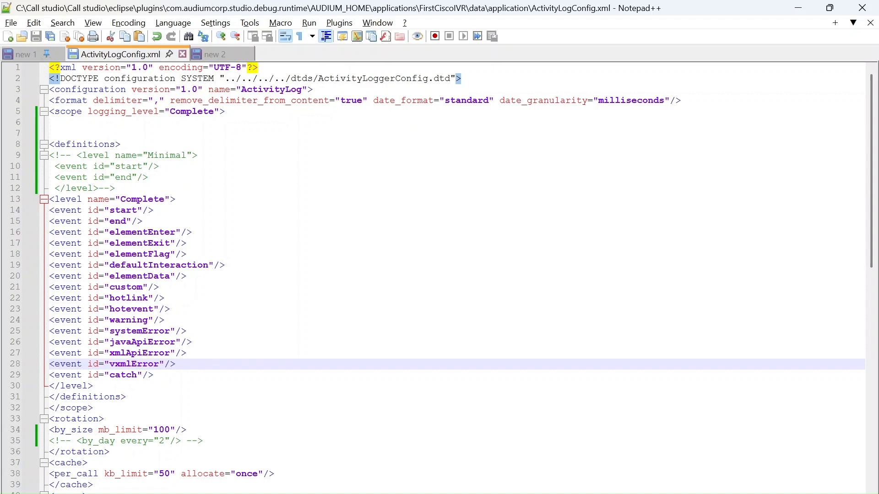
Look through ActivityLogConfig.xml down to its purge section and back up to the XML declaration
key(Down)
key(Down)
key(Down)
key(Down)
key(Down)
key(Down)
key(Down)
key(Down)
key(Down)
key(Down)
key(Down)
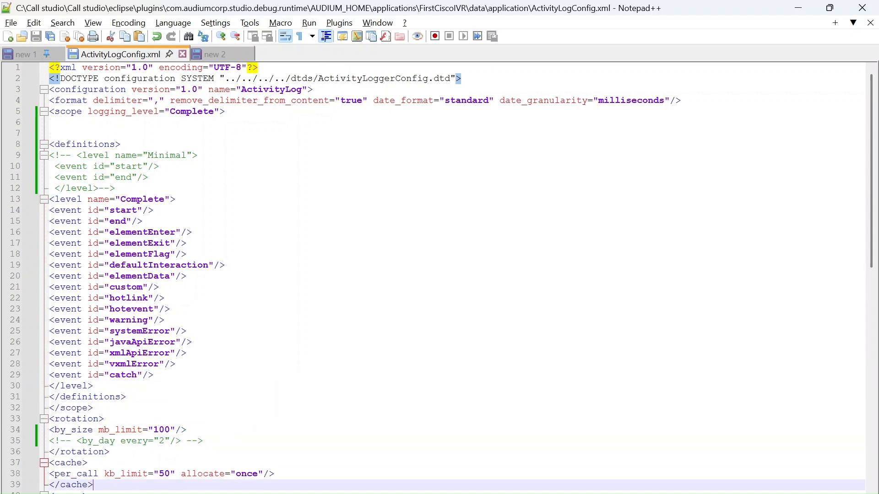
key(Down)
key(Down)
key(Down)
key(Down)
key(Down)
key(Down)
key(Up)
key(Up)
key(Up)
key(Up)
key(Up)
key(Up)
key(Up)
key(Up)
key(Up)
key(Up)
key(Up)
key(Up)
key(Up)
key(Up)
key(Up)
key(Up)
key(Up)
key(Up)
key(Up)
key(Up)
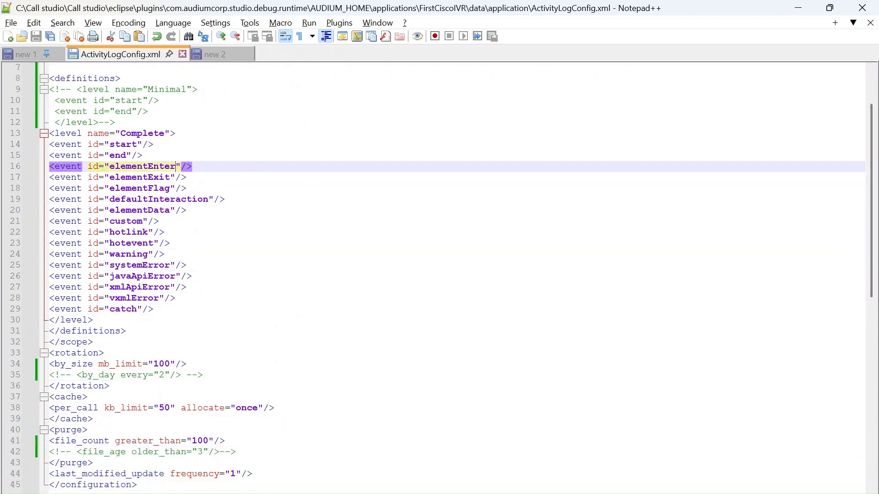
key(Up)
key(Up)
key(Up)
key(Up)
key(Up)
key(Up)
key(Up)
key(Up)
key(Up)
key(Up)
key(Up)
key(Up)
key(Up)
key(Up)
key(Up)
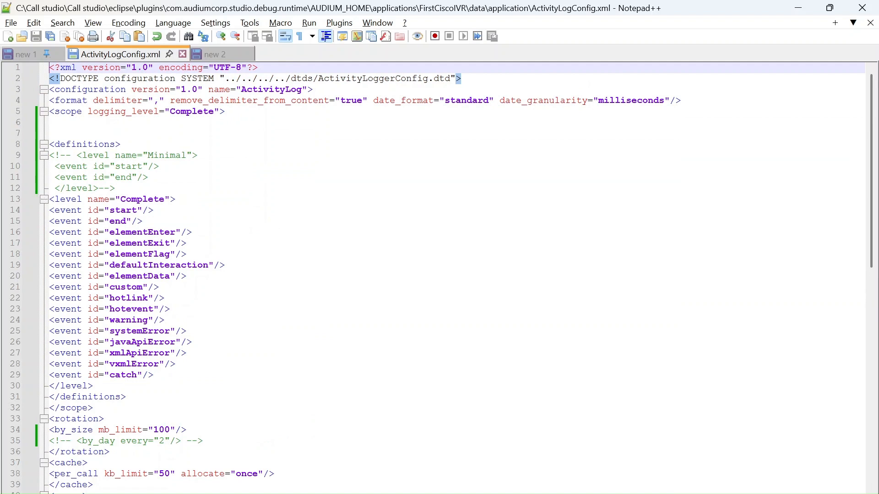
Highlight the Complete level's event list and point out its individual events from start through elementData
drag(55, 199, 153, 374)
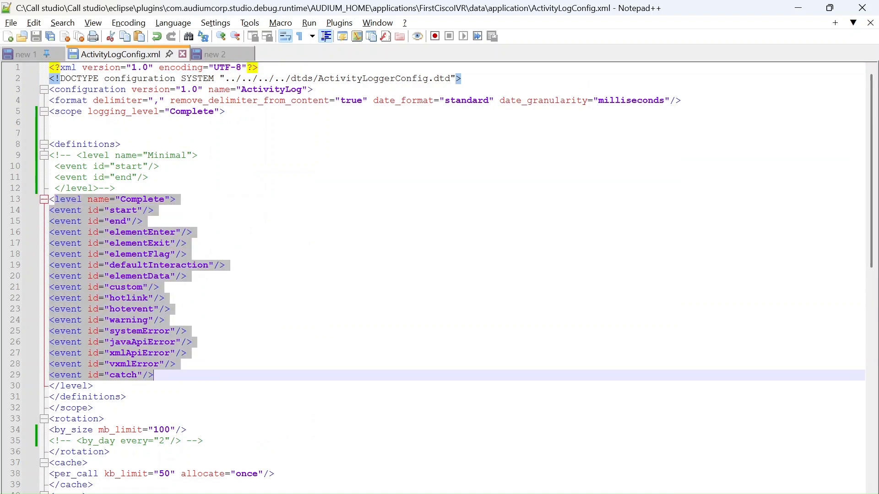
click(93, 386)
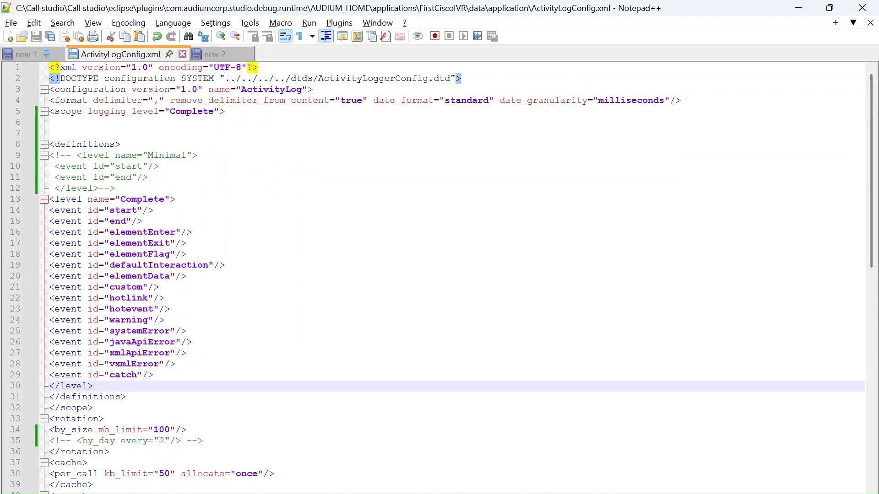
double_click(150, 200)
drag(153, 211, 138, 211)
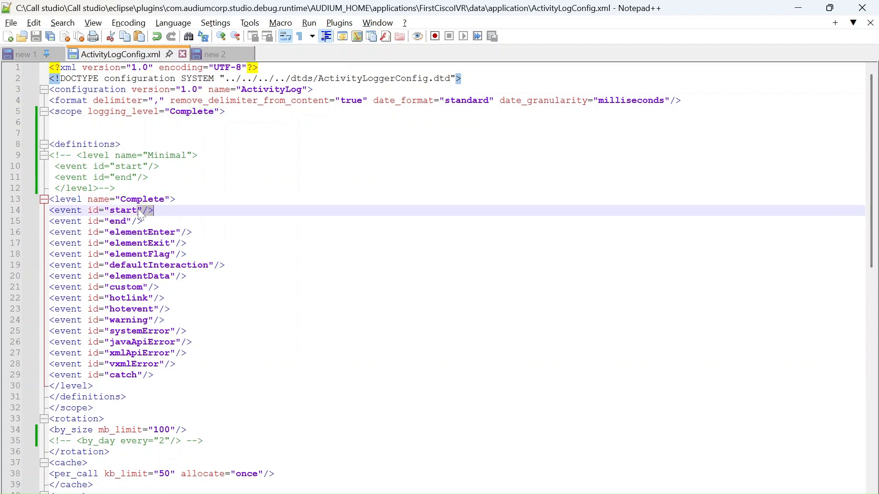
click(131, 221)
double_click(138, 232)
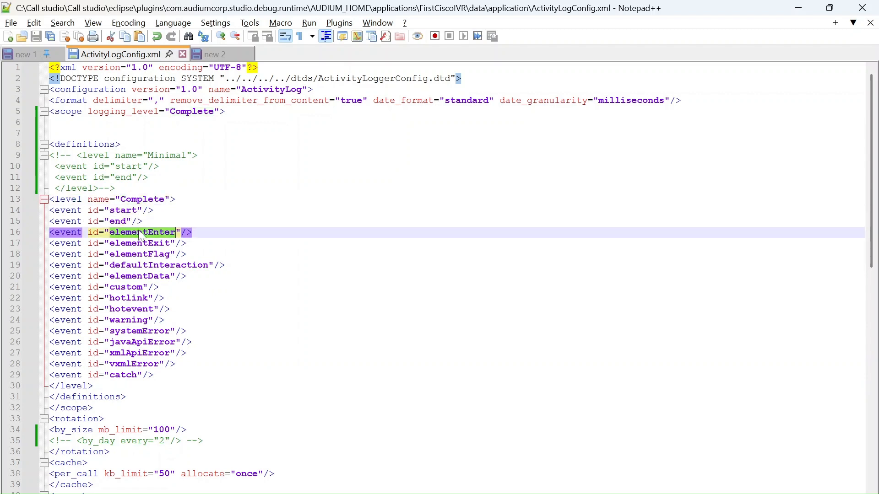
double_click(149, 243)
click(154, 254)
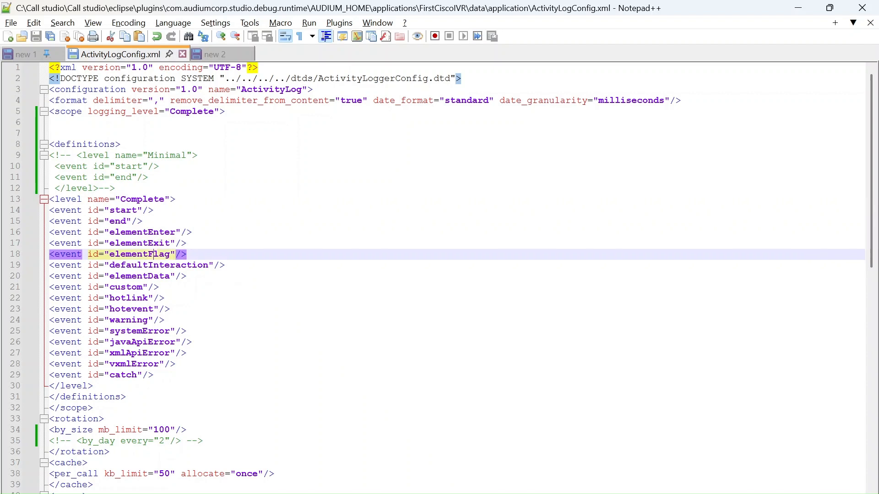
click(148, 265)
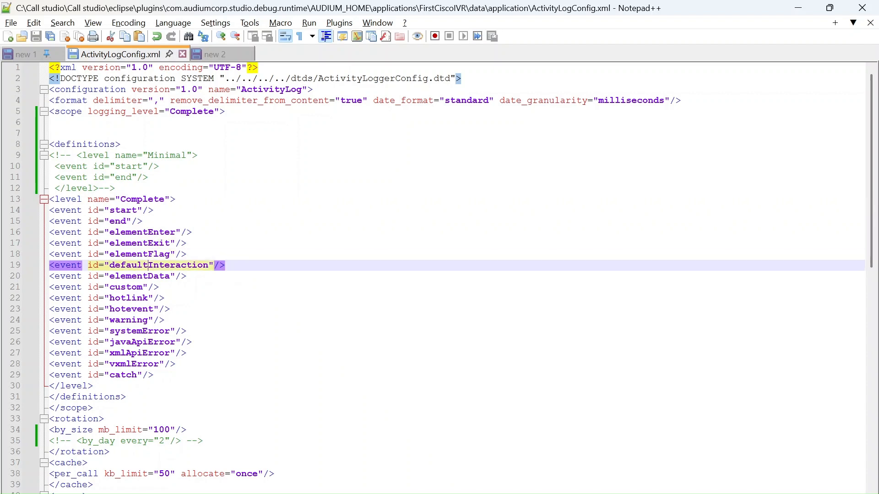
double_click(139, 276)
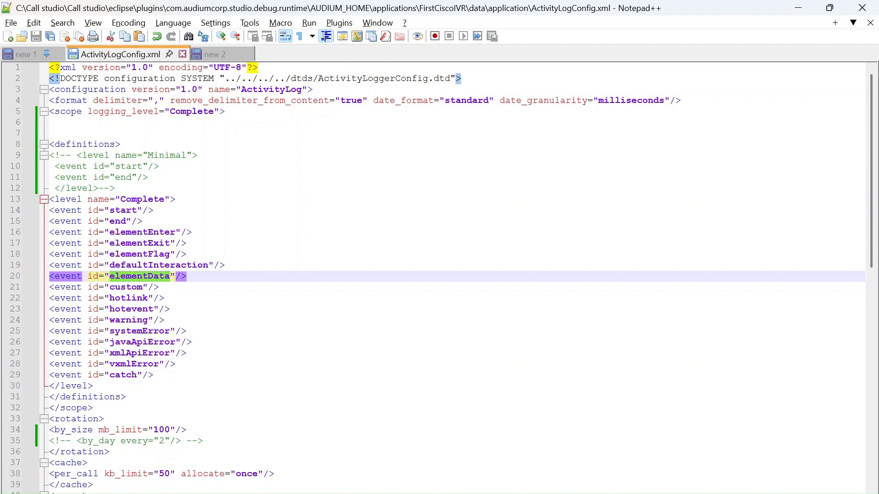
Compare the two logging level definitions by highlighting the names Minimal and Complete
click(154, 211)
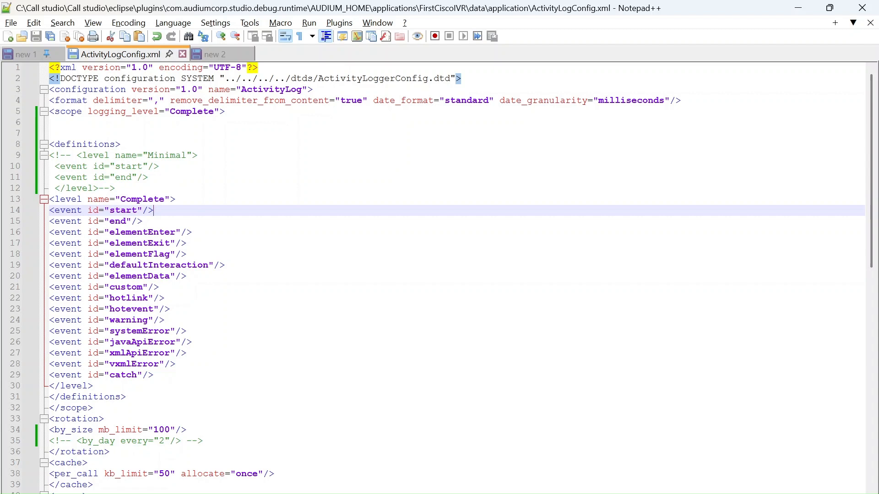
double_click(168, 157)
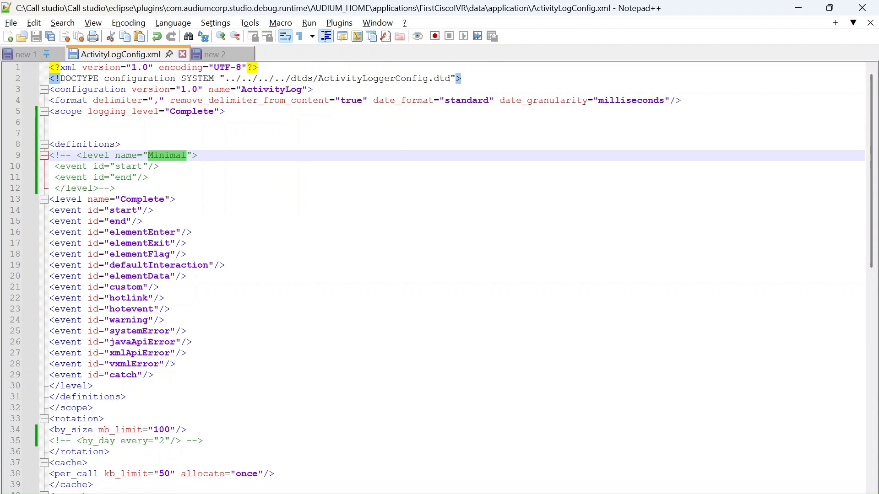
double_click(146, 201)
double_click(67, 201)
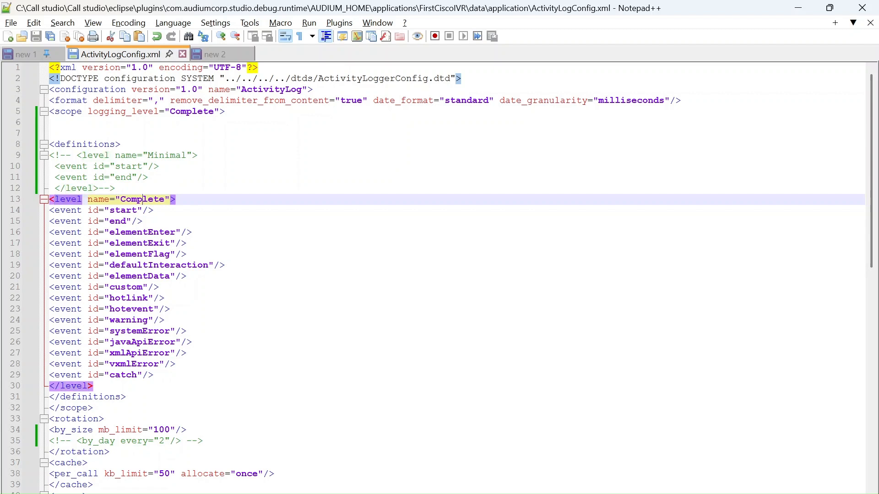
double_click(143, 200)
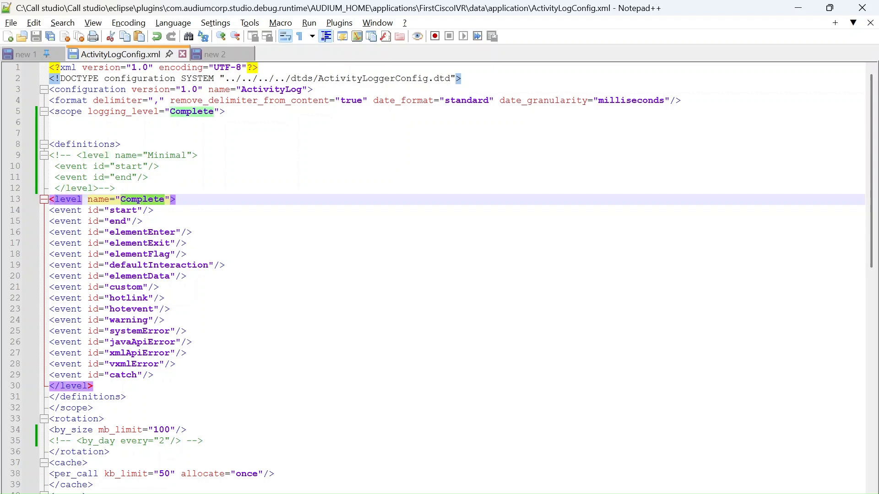
double_click(163, 155)
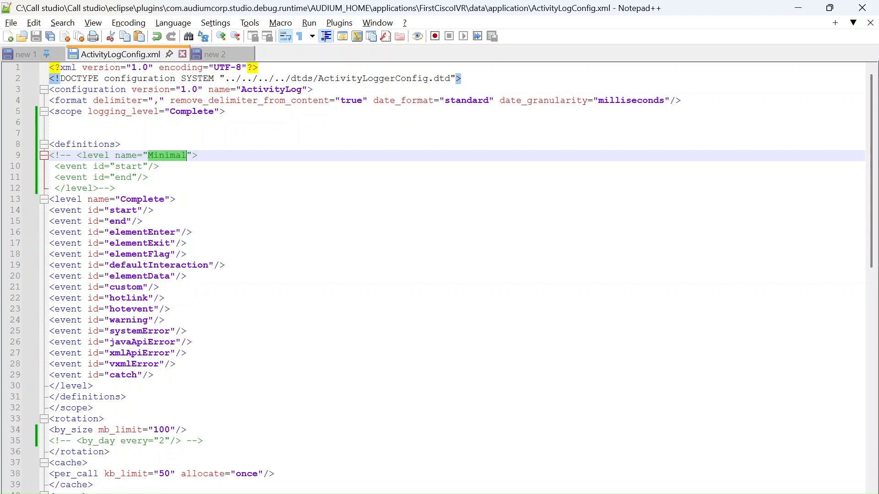
Highlight the Minimal level's start and end events, and the whole commented-out block around them
drag(149, 177, 47, 170)
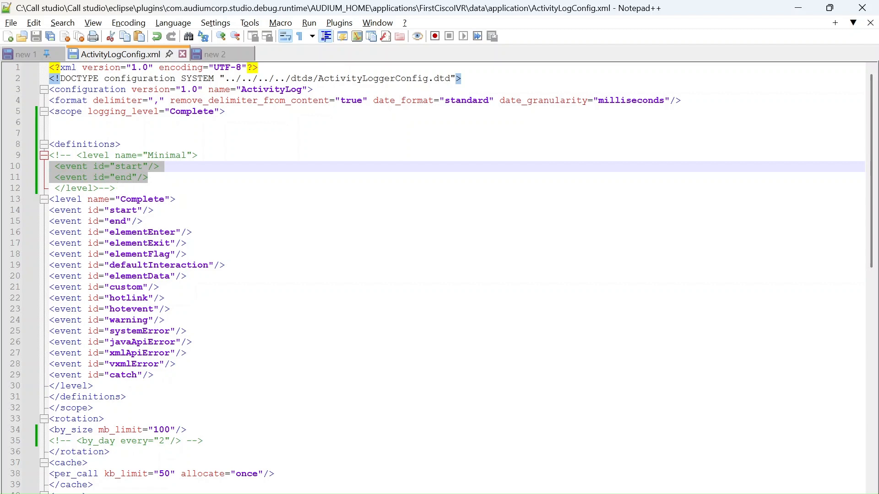
click(115, 189)
drag(76, 166, 49, 155)
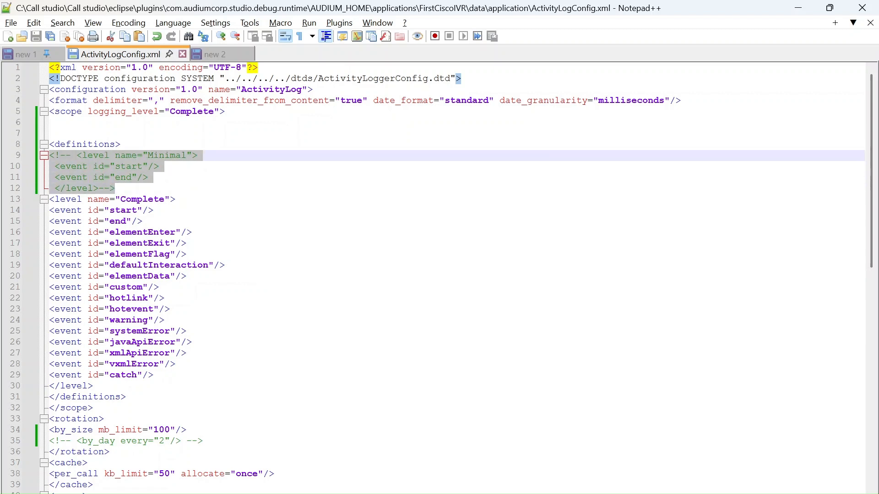
Highlight the rotation tag, its by_size line with mb_limit 100, and the by_size element name
click(169, 330)
key(Down)
key(Down)
key(Down)
key(Down)
key(Down)
key(Down)
key(Down)
key(Down)
key(Down)
key(Down)
key(Down)
key(Down)
key(Down)
key(Down)
key(Down)
key(Down)
key(Down)
key(Down)
key(Down)
key(Down)
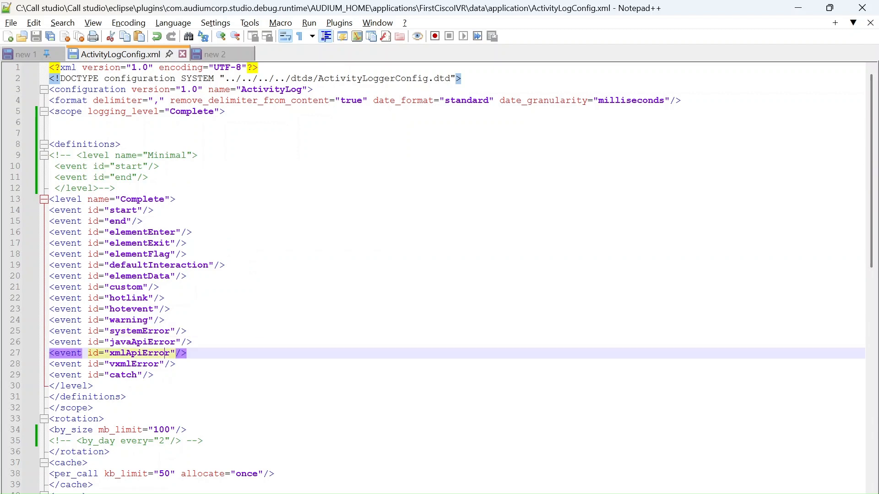
drag(106, 353, 49, 354)
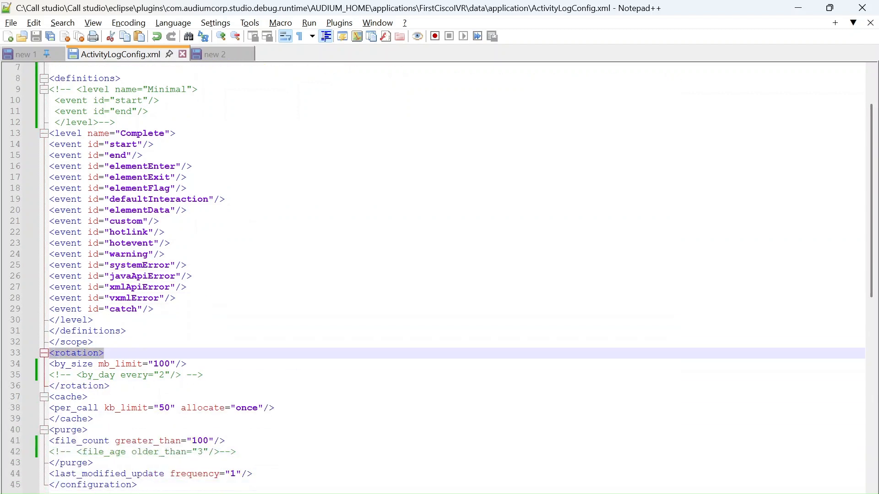
click(187, 364)
drag(188, 364, 48, 367)
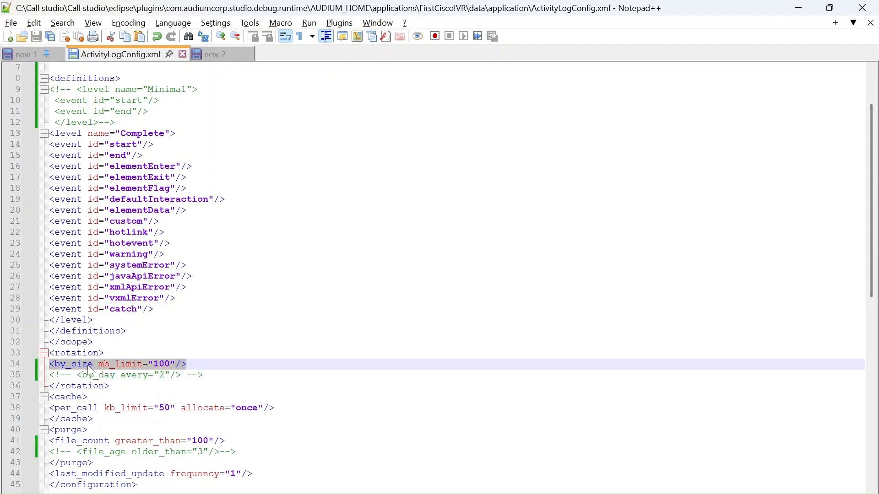
double_click(72, 366)
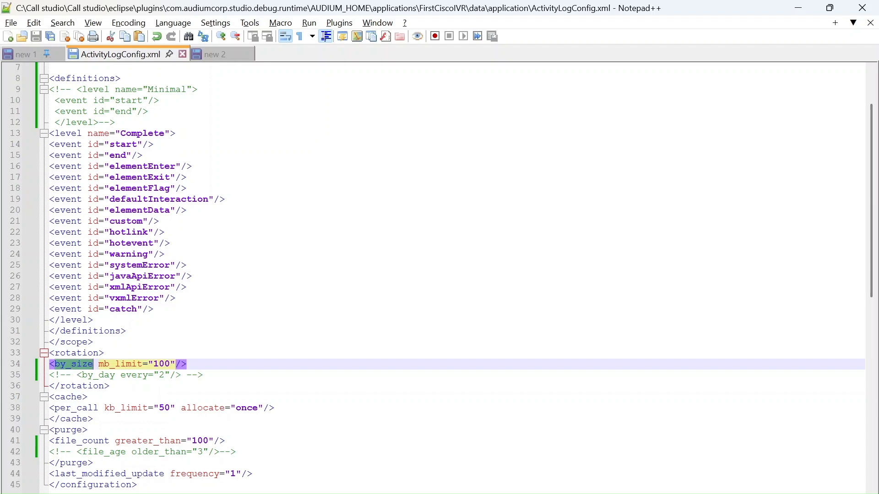
Highlight the by_size limit value 100, and in File Explorer browse from eclipse through plugins\com.audiumcorp.studio.debug.runtime to AUDIUM_HOME
click(119, 364)
double_click(159, 368)
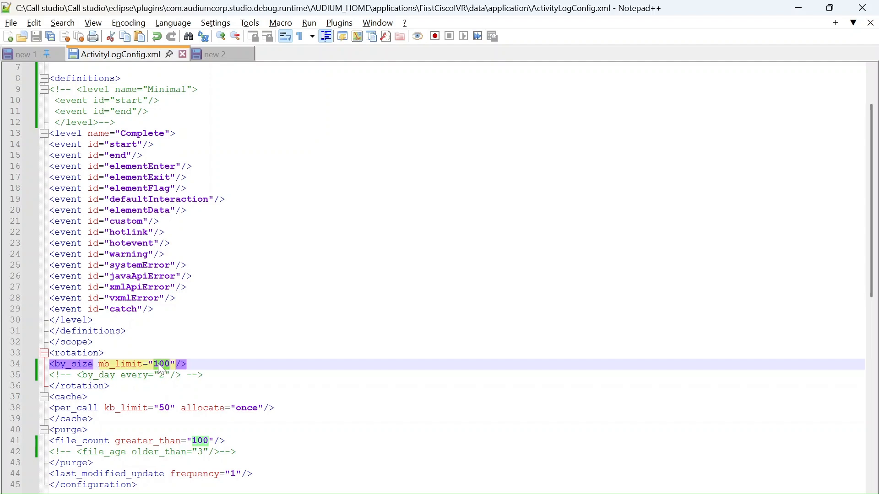
mouse_move(438, 492)
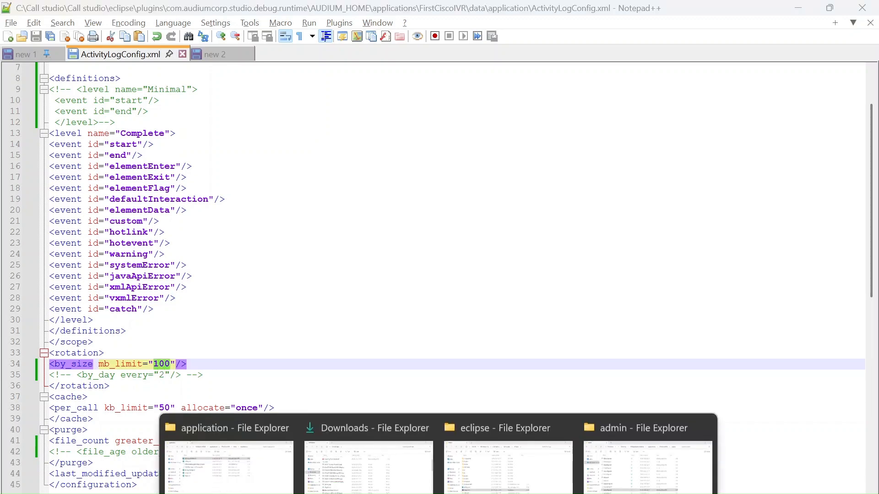
click(526, 473)
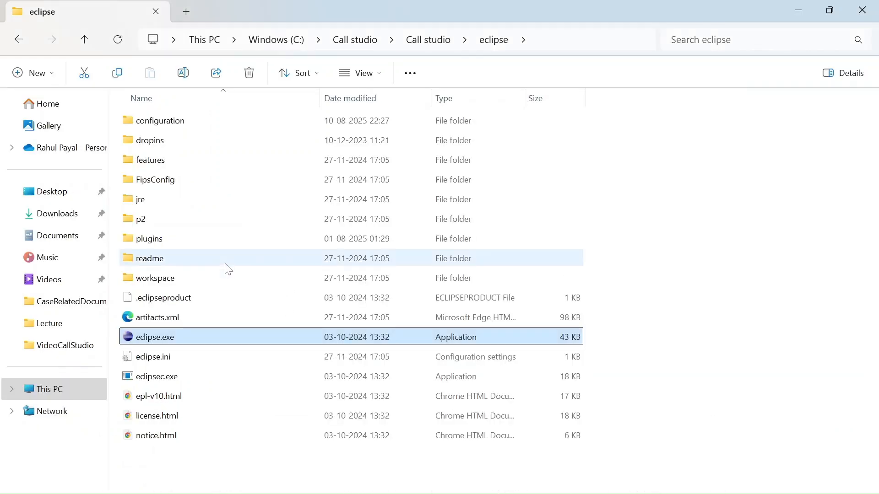
click(149, 245)
double_click(149, 244)
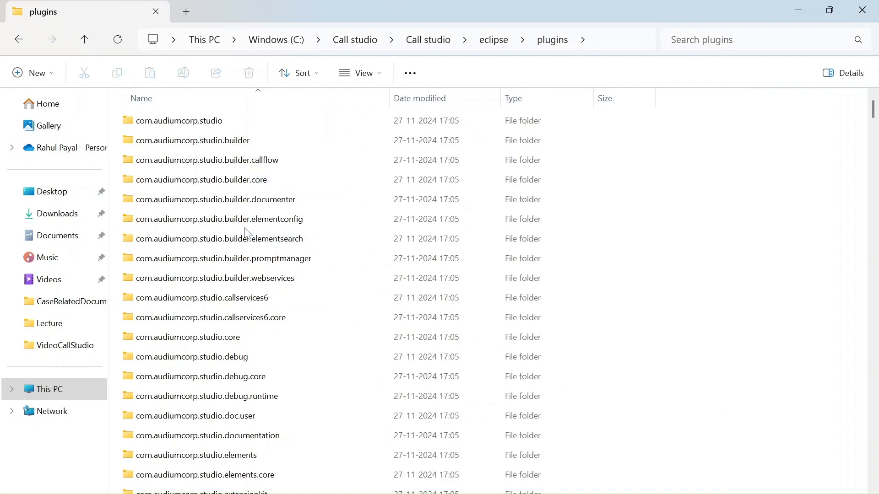
drag(874, 99, 874, 119)
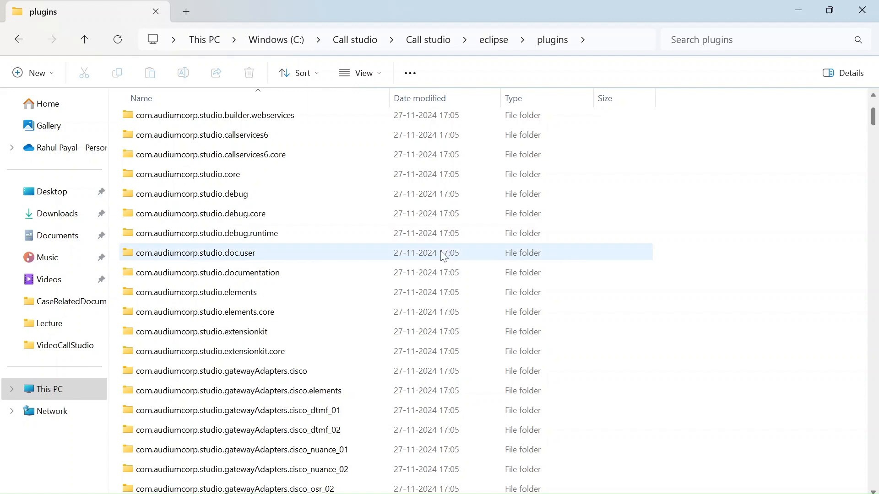
double_click(320, 238)
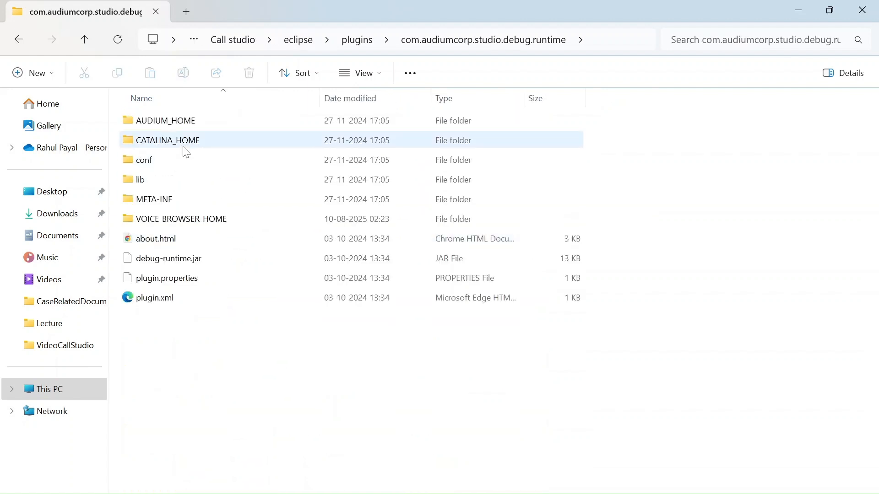
double_click(178, 124)
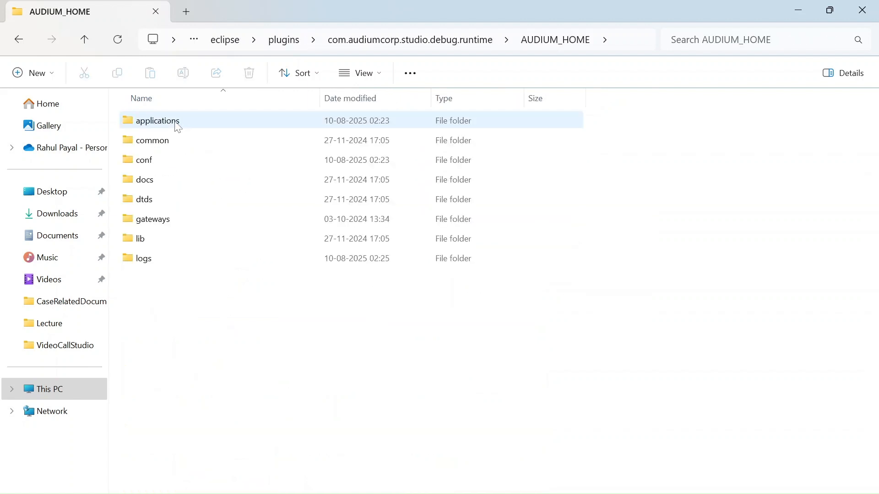
Browse from AUDIUM_HOME into applications\FirstCiscoIVR\logs and open the ActivityLog folder
double_click(147, 258)
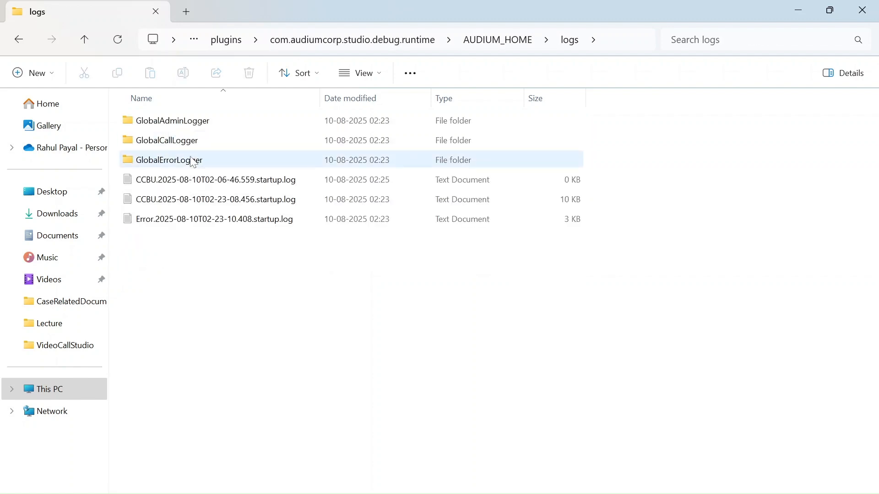
key(alt+Left)
double_click(187, 126)
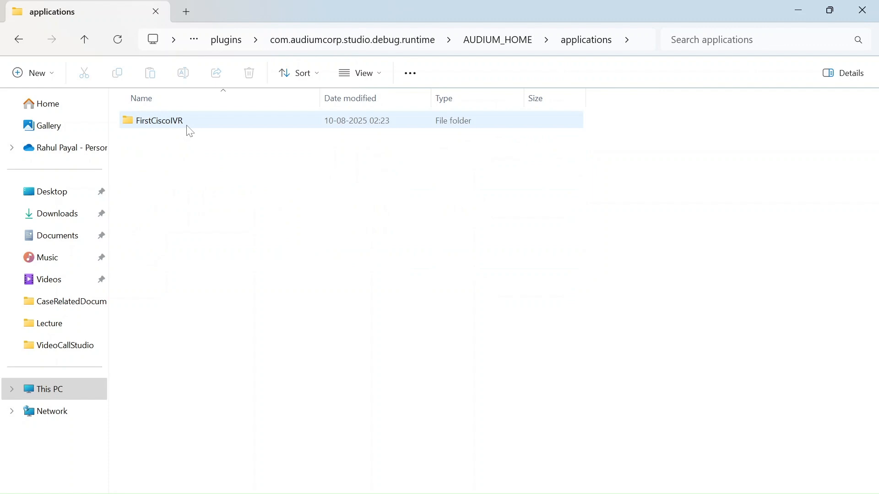
double_click(188, 126)
double_click(188, 126)
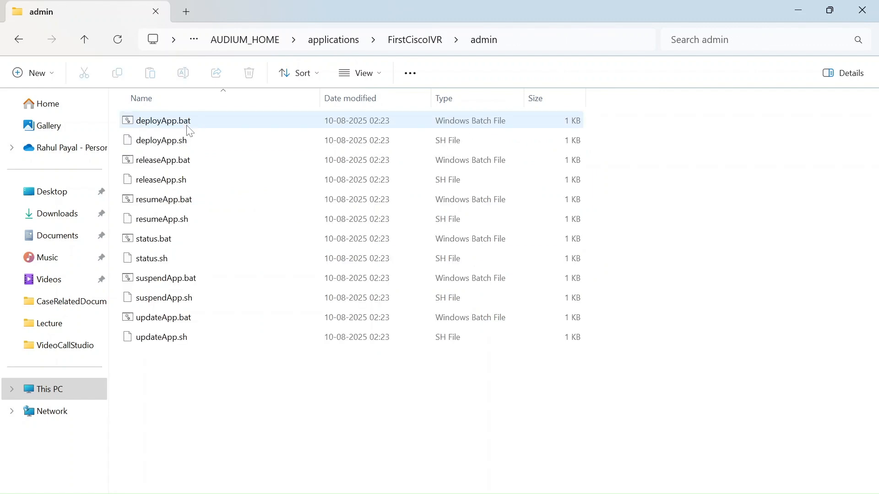
key(alt+Left)
double_click(164, 183)
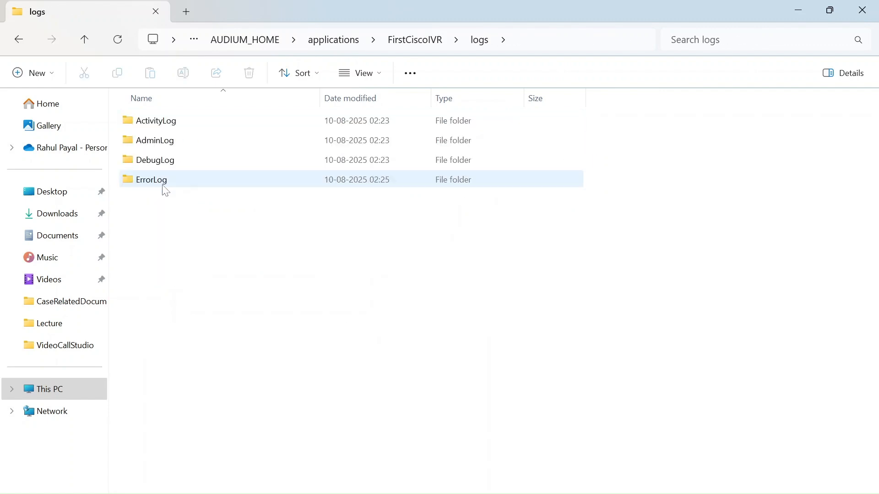
double_click(173, 127)
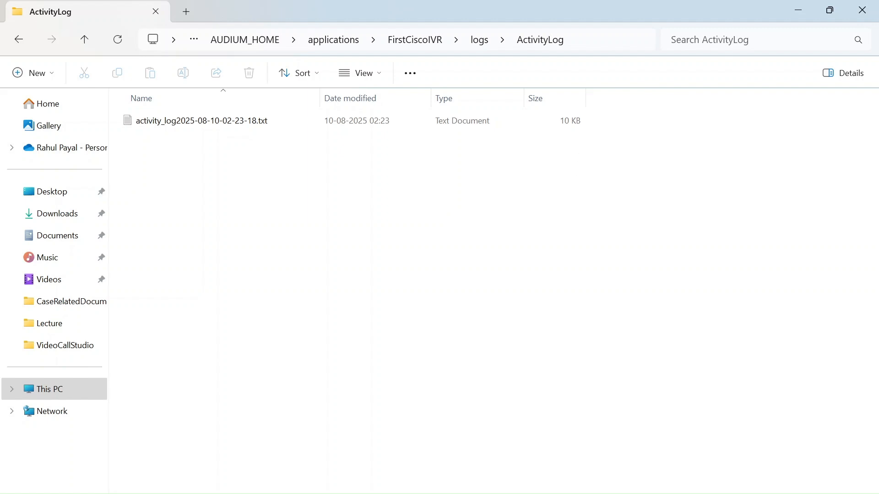
Set the ActivityLog window aside and close the File Explorer window showing the IVRApplicationDeploy application's admin folder
mouse_move(560, 493)
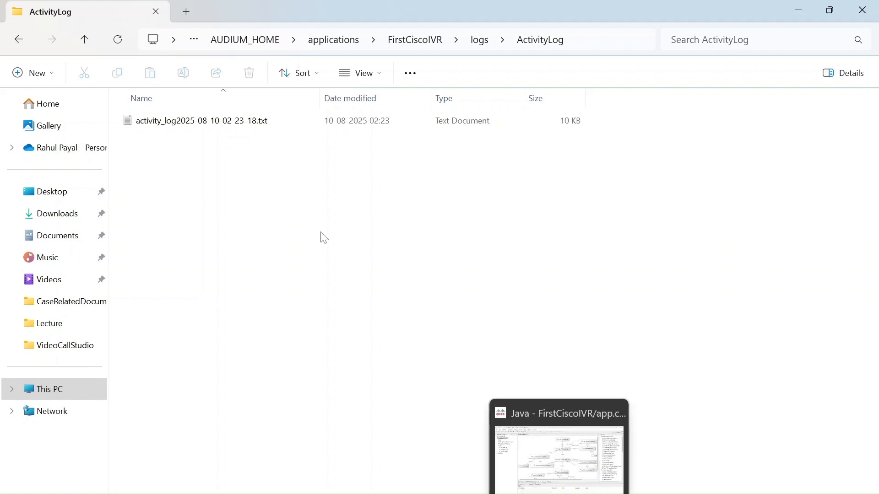
click(798, 10)
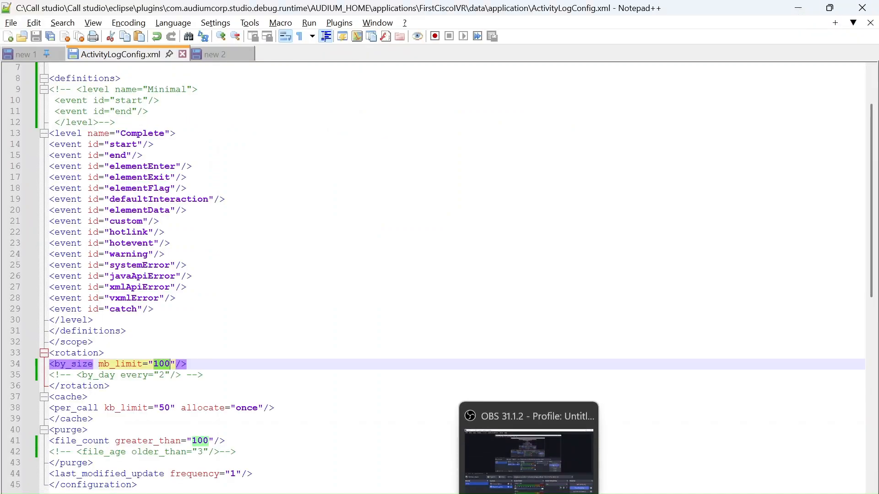
mouse_move(499, 493)
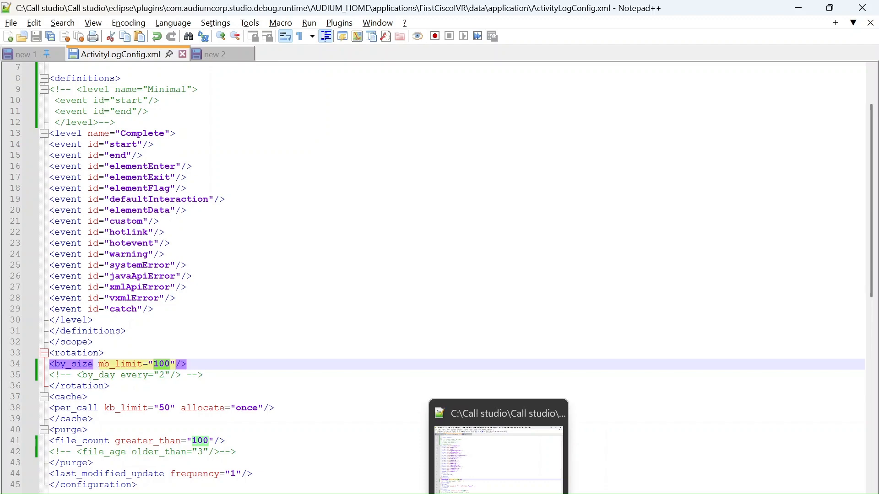
mouse_move(438, 493)
click(645, 474)
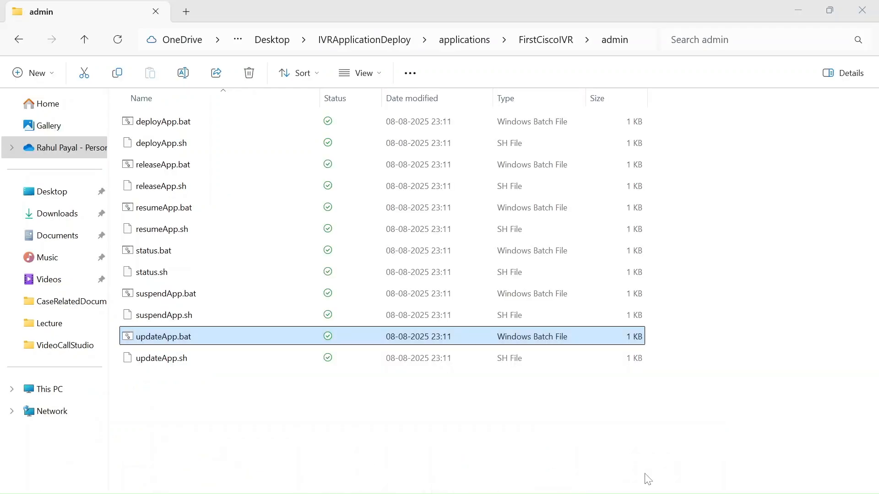
click(862, 10)
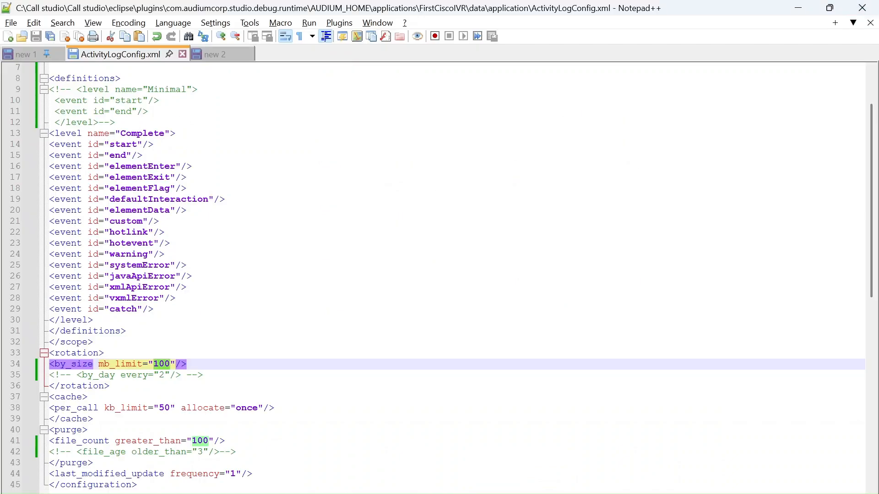
Bring the ActivityLog folder back up to examine its log file, and return to ActivityLogConfig.xml
mouse_move(438, 493)
click(584, 451)
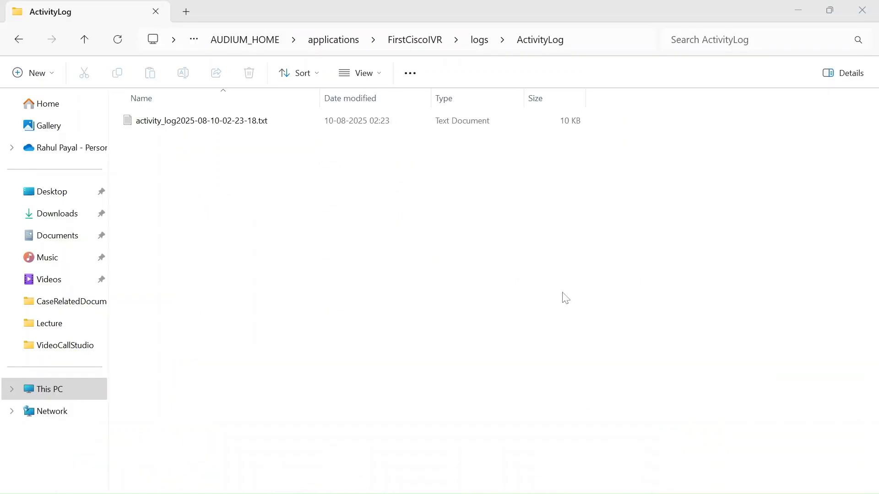
click(669, 316)
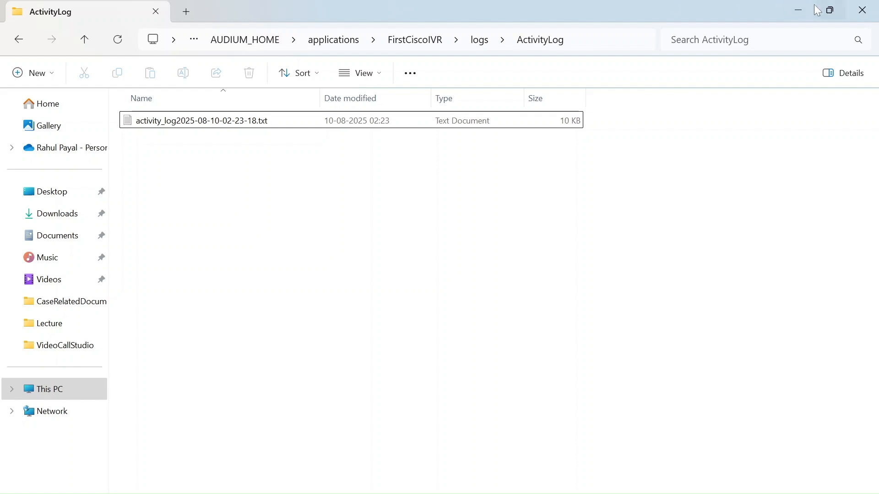
click(803, 10)
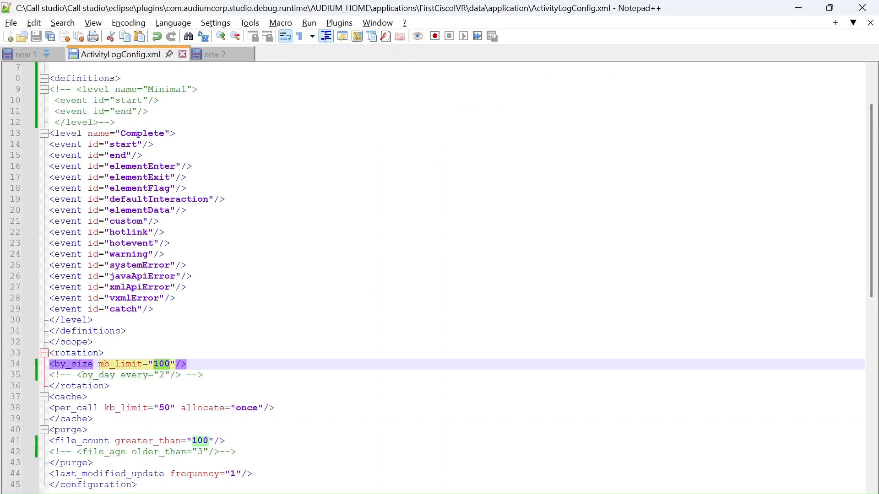
Highlight the commented-out by_day line in the rotation section and add an empty line beneath it
drag(203, 375, 67, 377)
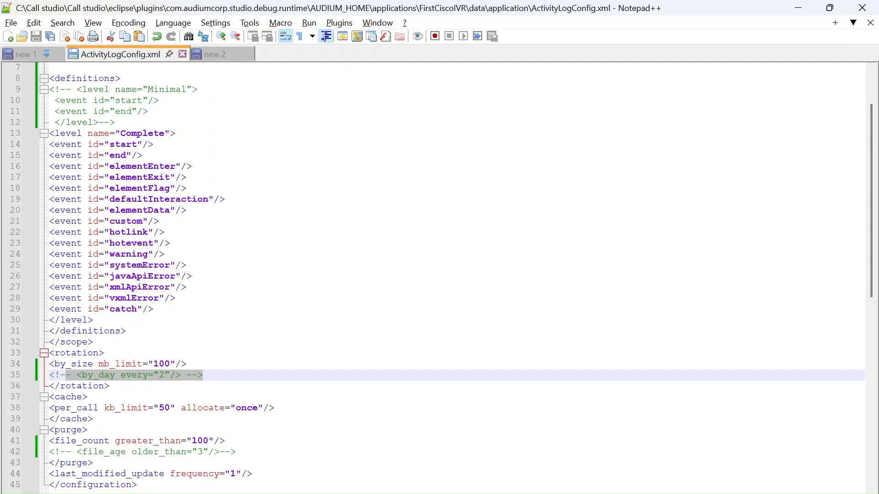
click(203, 375)
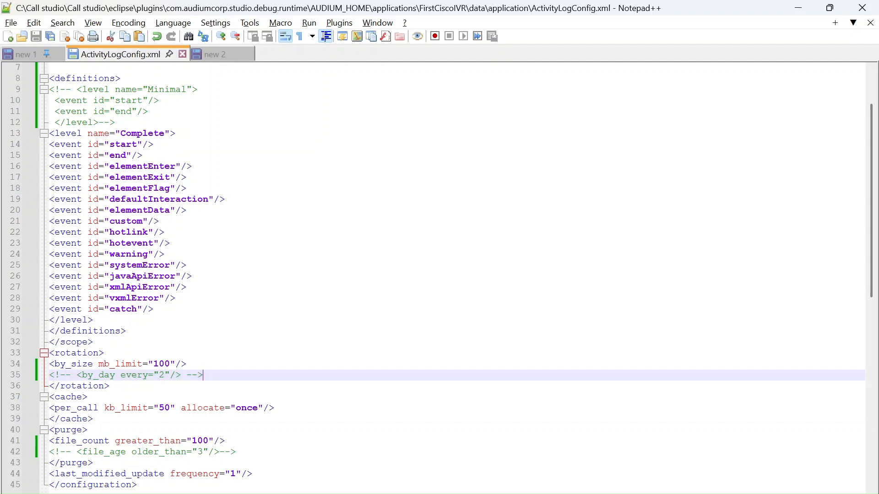
drag(203, 375, 40, 381)
key(ctrl+c)
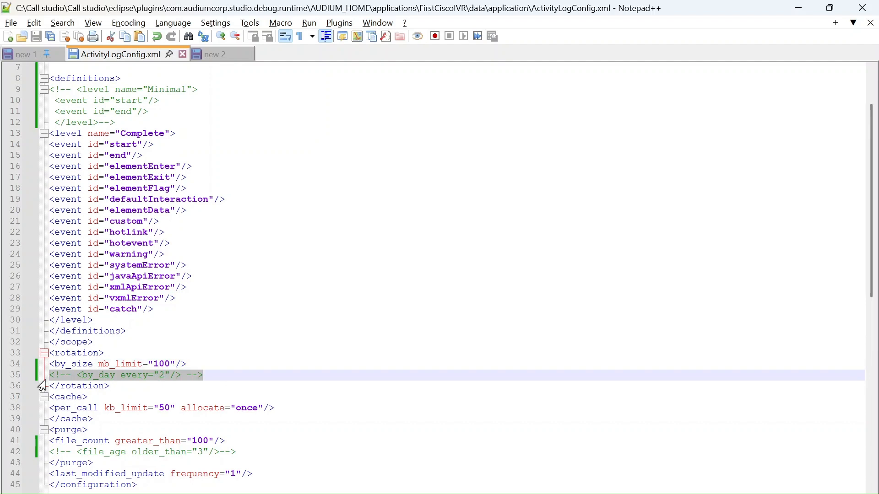
key(End)
key(Return)
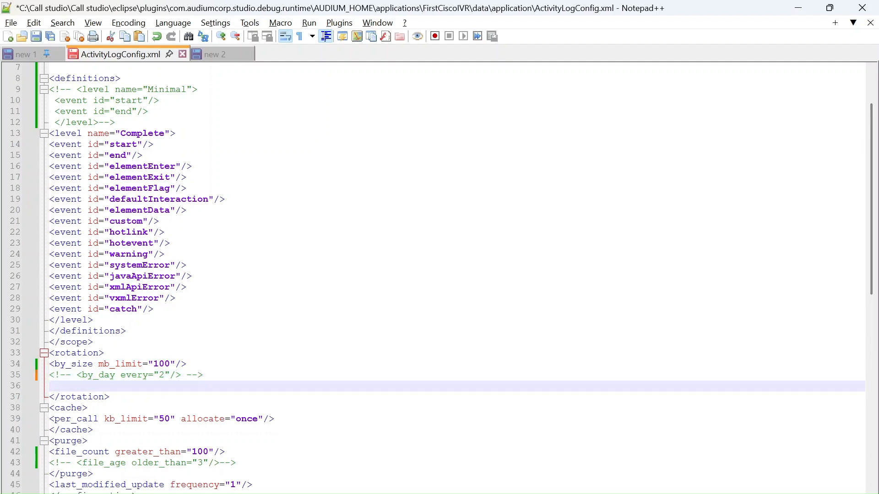
Point out the by_size limit value and paste a copy of the commented-out by_day line directly below the original
double_click(160, 365)
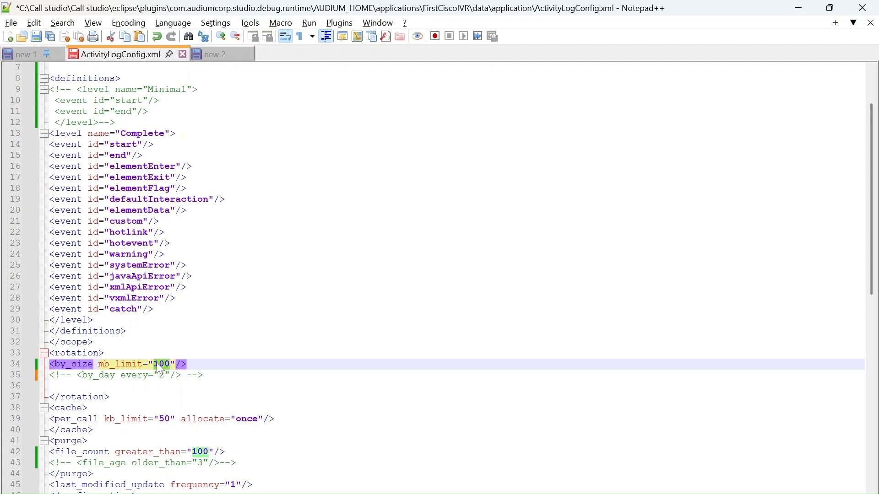
click(157, 364)
key(Down)
key(End)
key(Return)
key(ctrl+v)
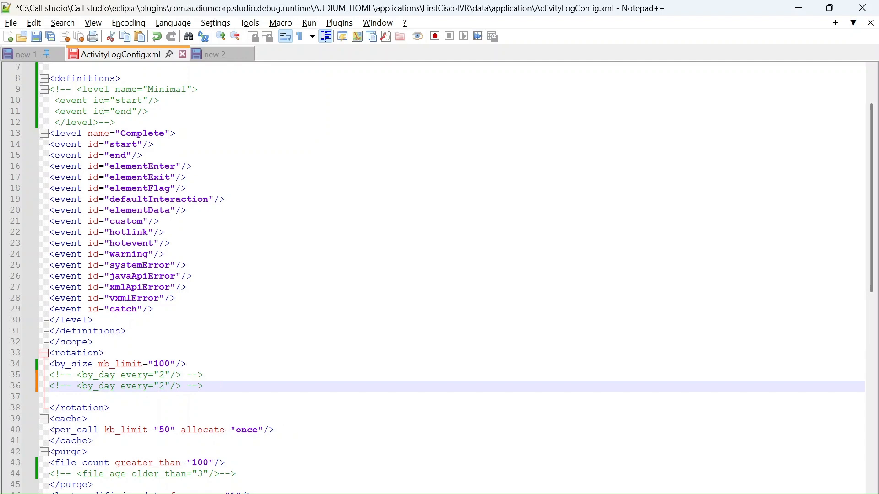
Change the copied comment to <!-- <by_call /> --> by renaming the element and removing its every attribute, and save the file
key(BackSpace)
key(BackSpace)
key(BackSpace)
text(call)
drag(126, 386, 175, 385)
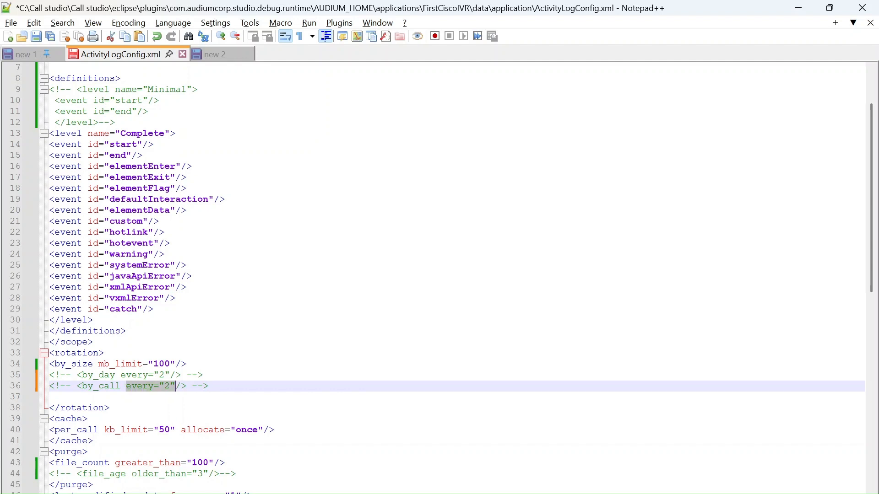
key(BackSpace)
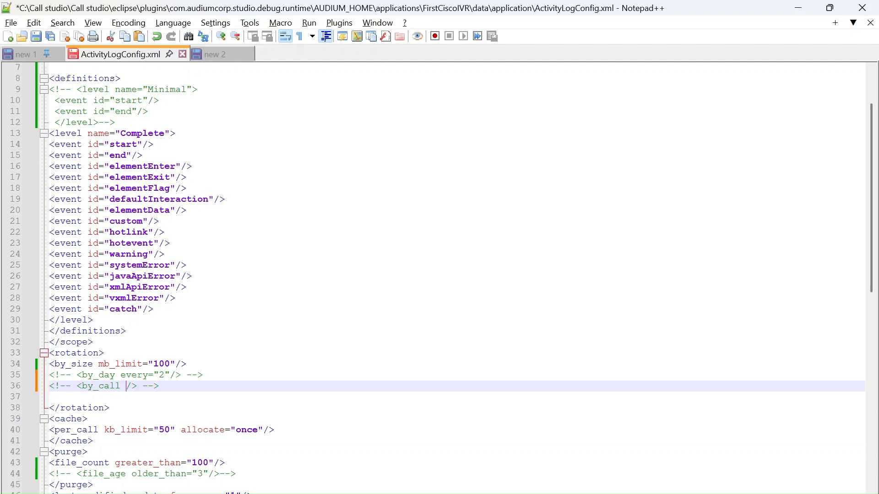
key(ctrl+s)
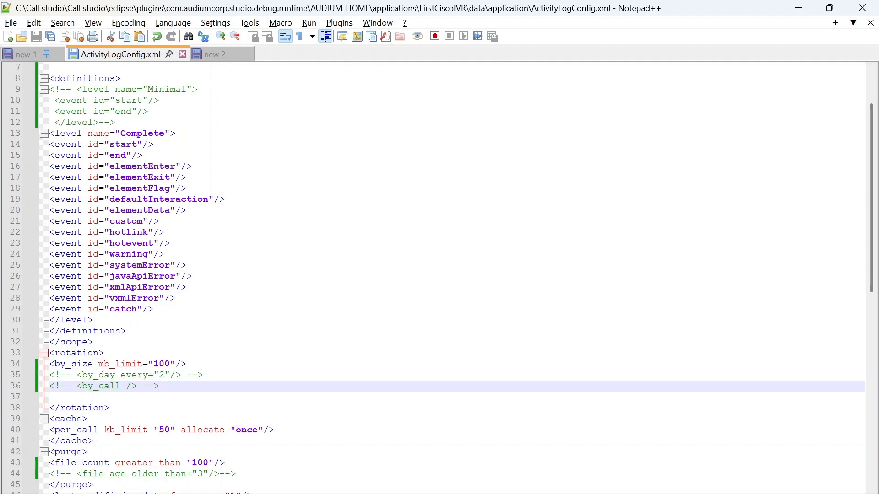
Highlight the by_size line, select the log file in the ActivityLog folder for comparison, and return to the configuration
click(187, 364)
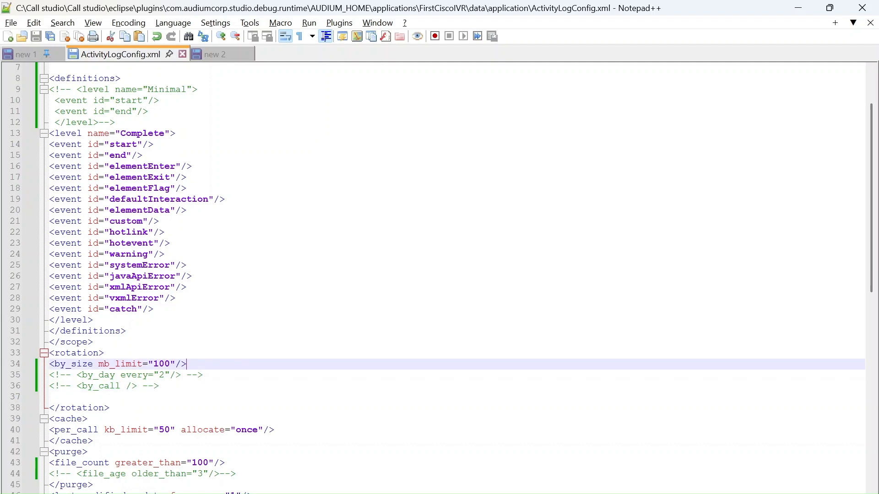
key(shift+Home)
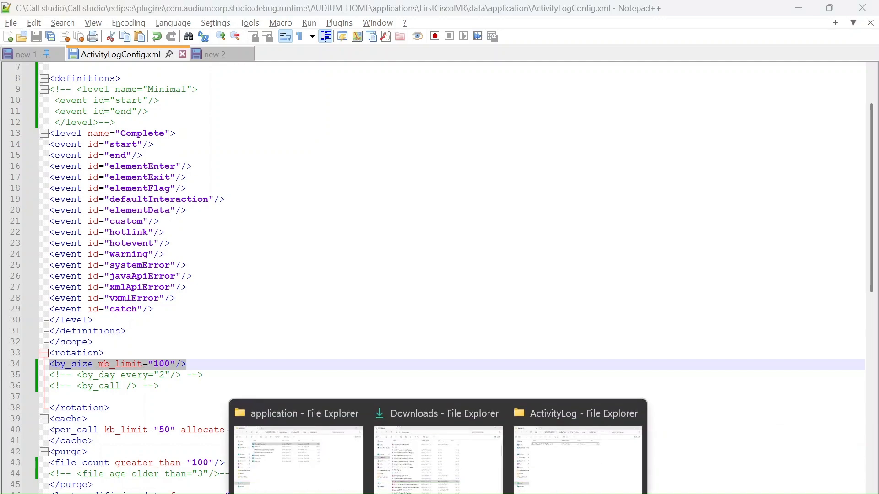
click(577, 471)
click(568, 125)
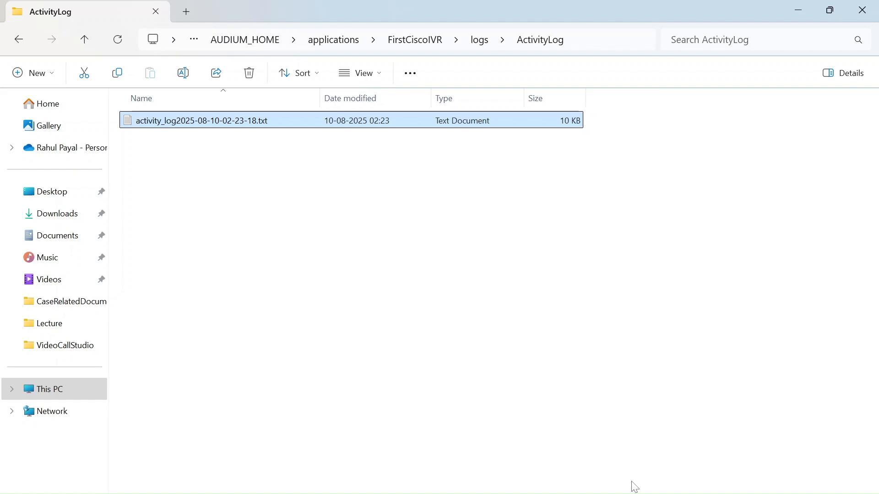
click(799, 10)
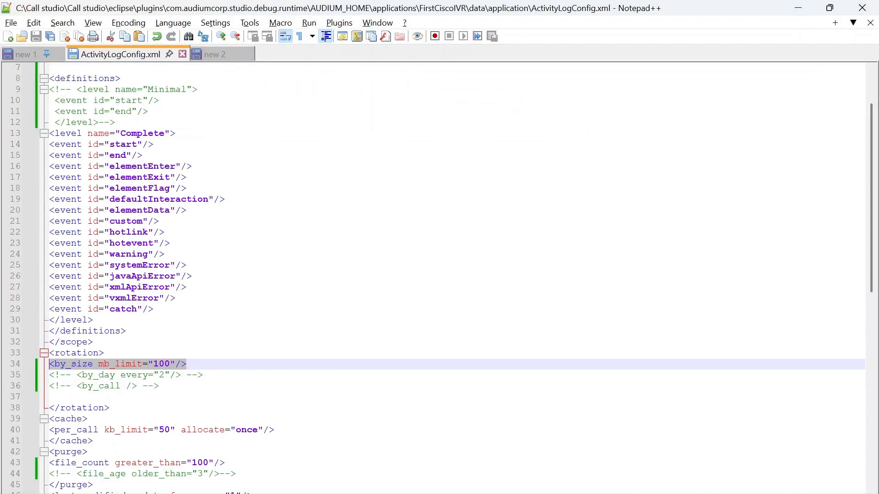
click(186, 365)
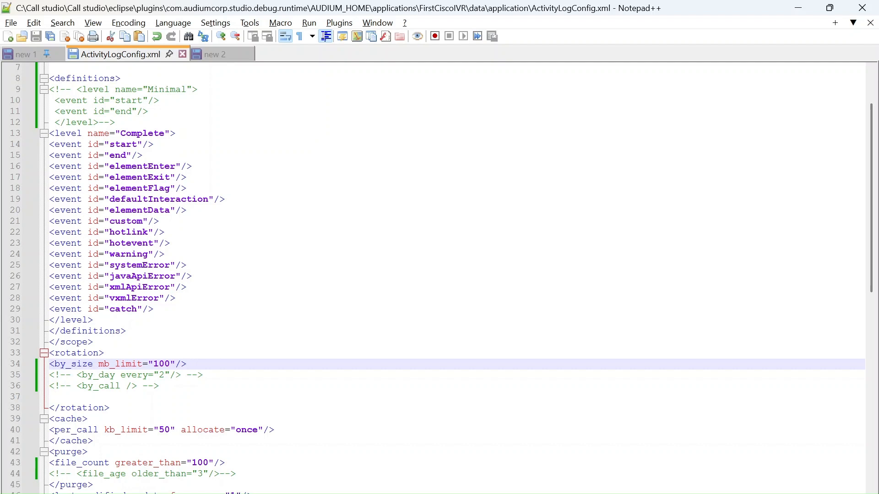
Move past the rotation section to the cache section's per_call line and view the configuration through to its end
click(110, 408)
key(Down)
key(Down)
key(Down)
key(Down)
key(Down)
key(Down)
key(Down)
key(Down)
key(Down)
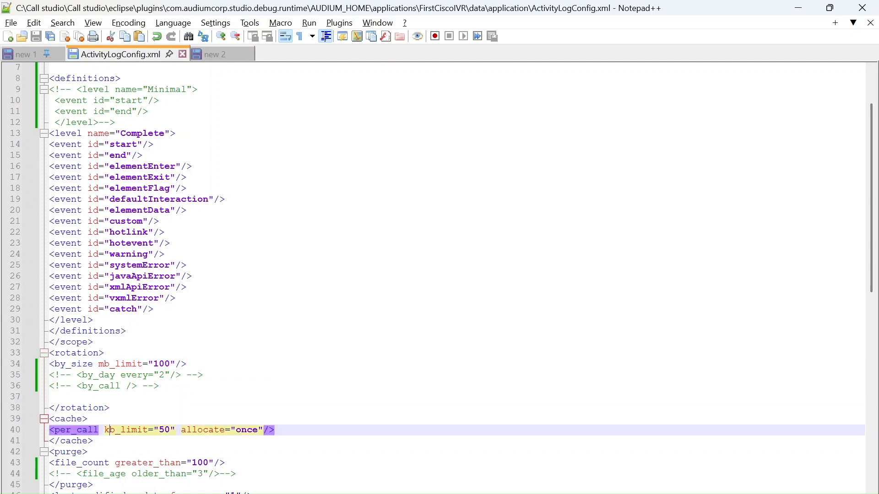
key(End)
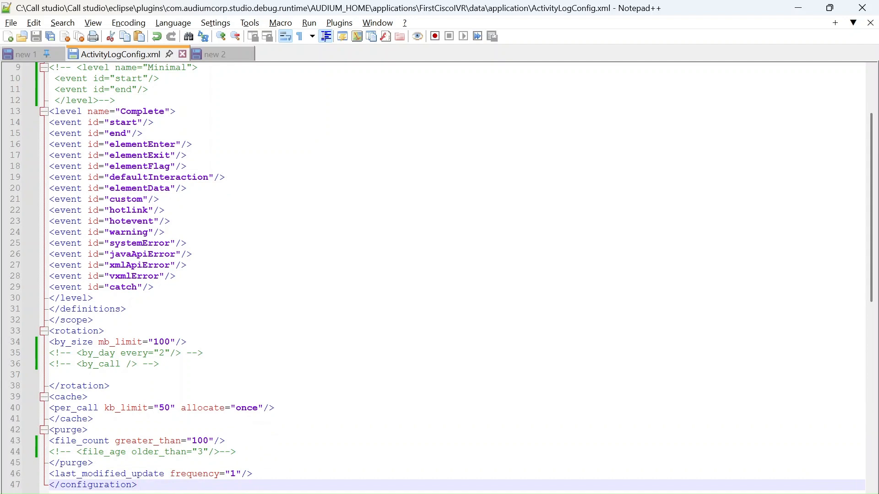
Highlight the purge section's file_count limit value, check the log files in the ActivityLog folder twice, and return to the configuration
click(88, 430)
double_click(199, 442)
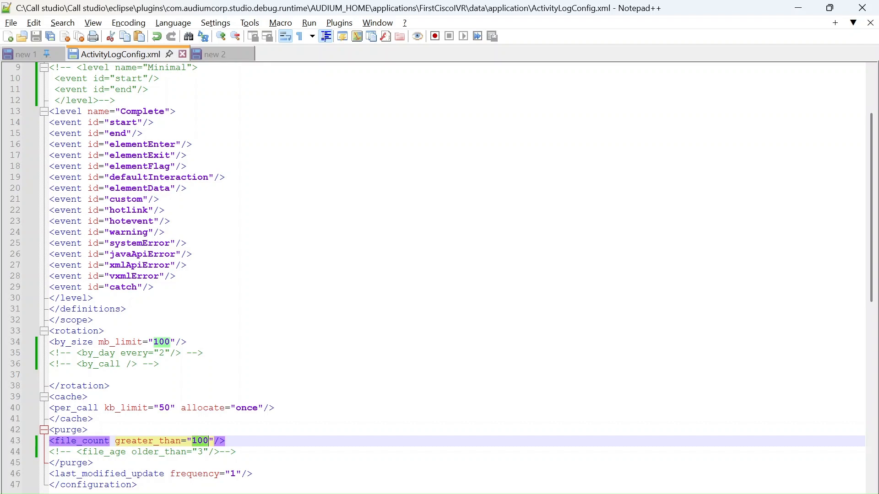
mouse_move(426, 485)
click(555, 485)
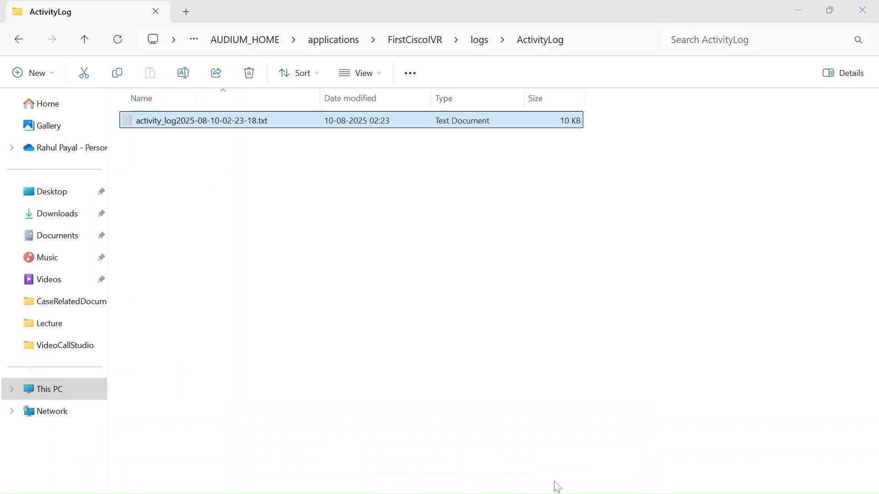
click(797, 7)
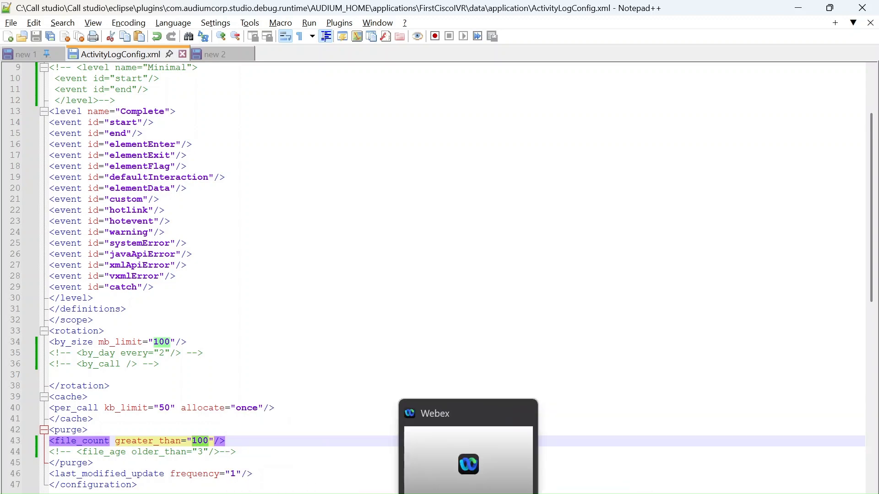
click(584, 450)
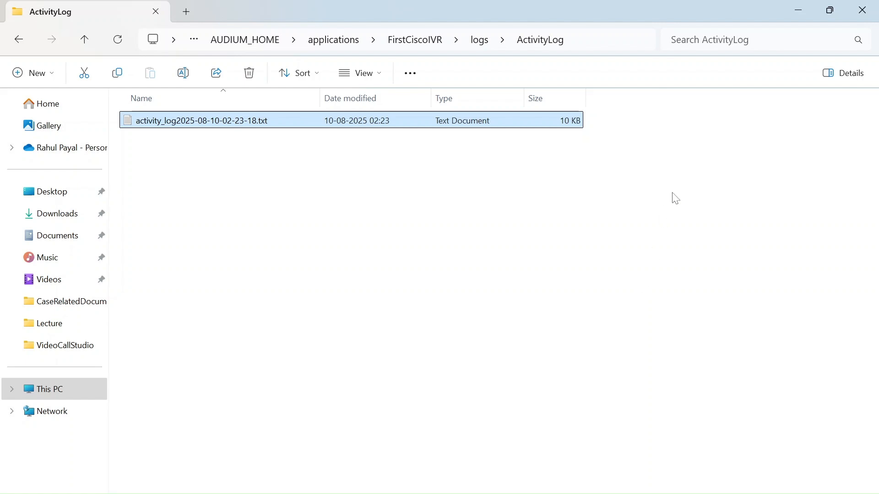
click(799, 10)
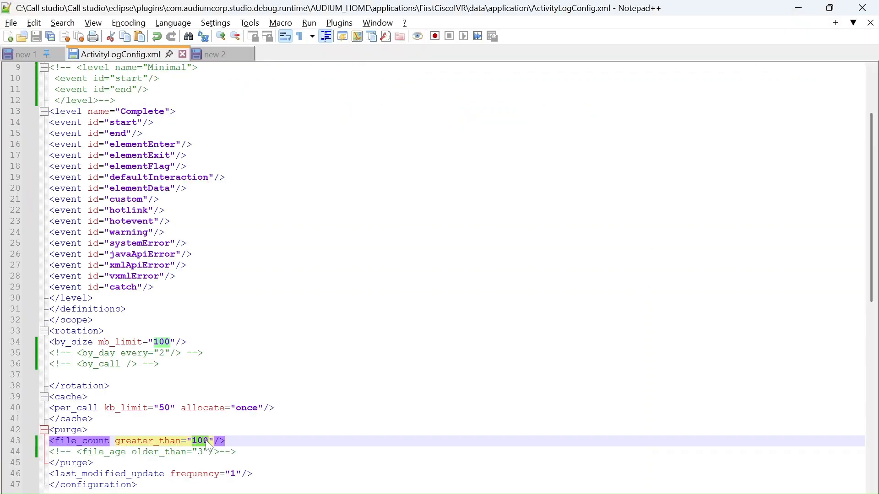
Highlight the purge section's file_count line, followed by the commented-out file_age element below it
click(88, 431)
click(237, 452)
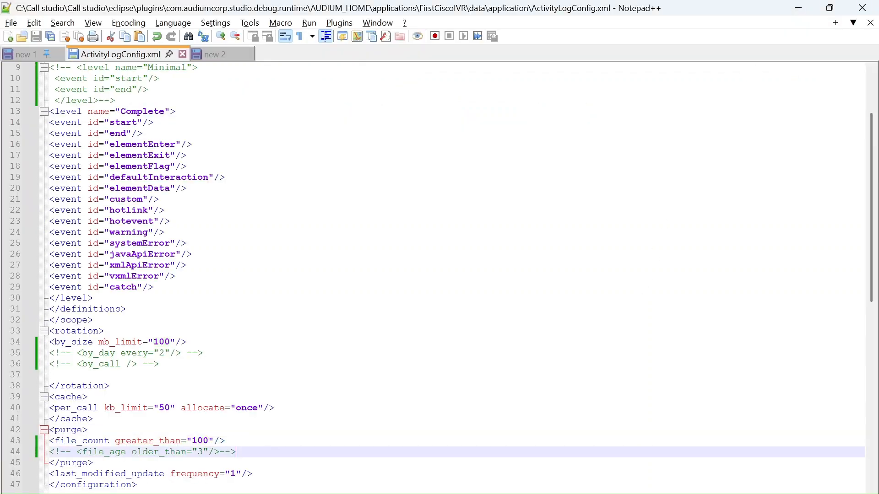
drag(225, 441, 89, 430)
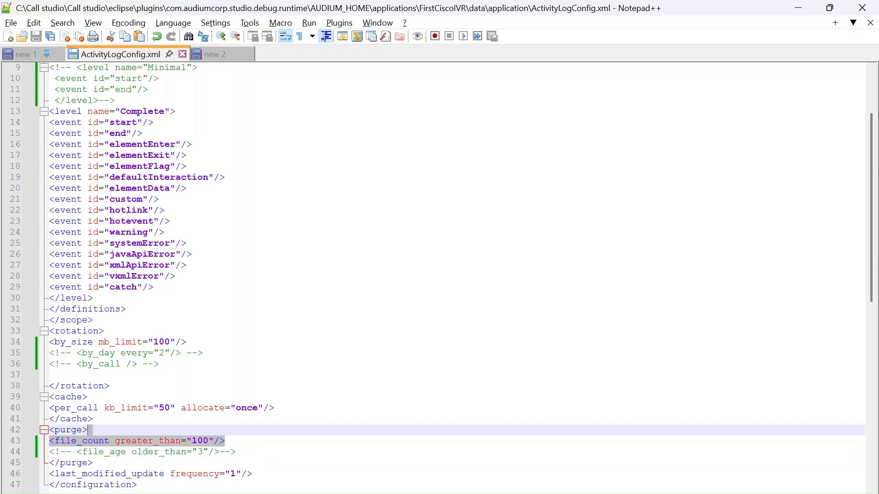
drag(236, 452, 82, 451)
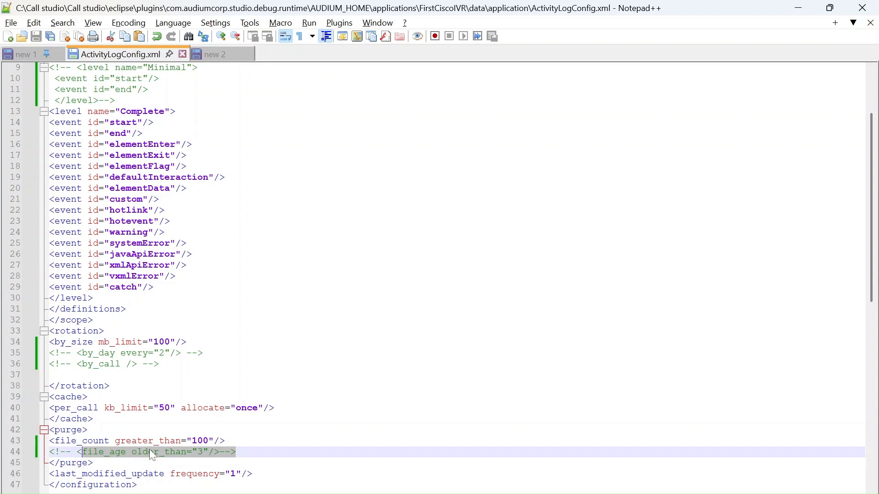
Set the older_than value in the commented-out file_age line to 30 and save the file
click(204, 453)
text(0)
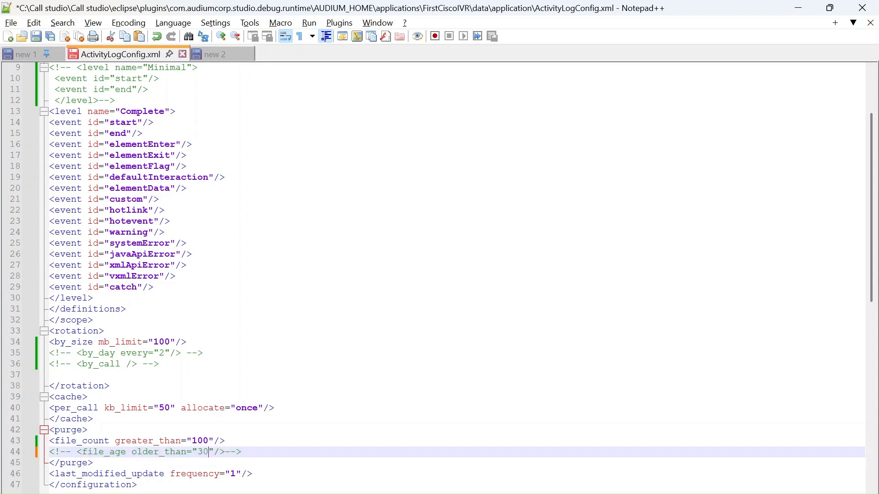
key(ctrl+s)
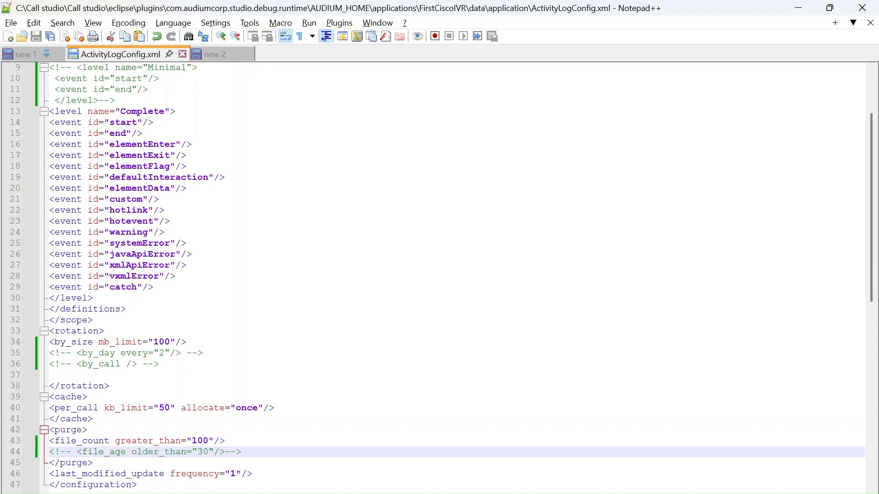
Highlight the file_age comment, revisit the file_count line, and move past last_modified_update to the closing configuration tag
key(shift+Left)
key(shift+Left)
key(shift+Left)
key(shift+Left)
key(shift+Left)
key(shift+Left)
key(shift+Left)
key(shift+Left)
key(shift+Left)
key(shift+Left)
key(shift+Left)
key(shift+Left)
key(shift+Left)
key(shift+Left)
key(shift+Left)
key(shift+Left)
key(shift+Left)
key(shift+Left)
key(shift+Left)
key(shift+Left)
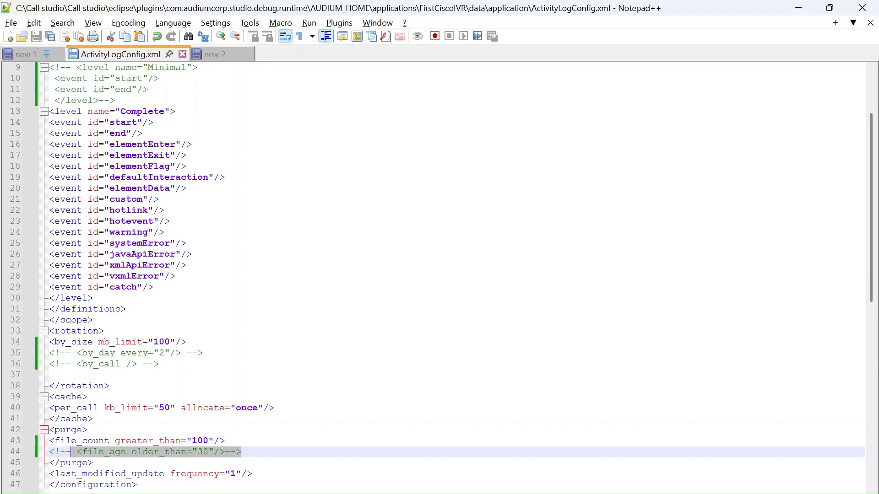
key(Up)
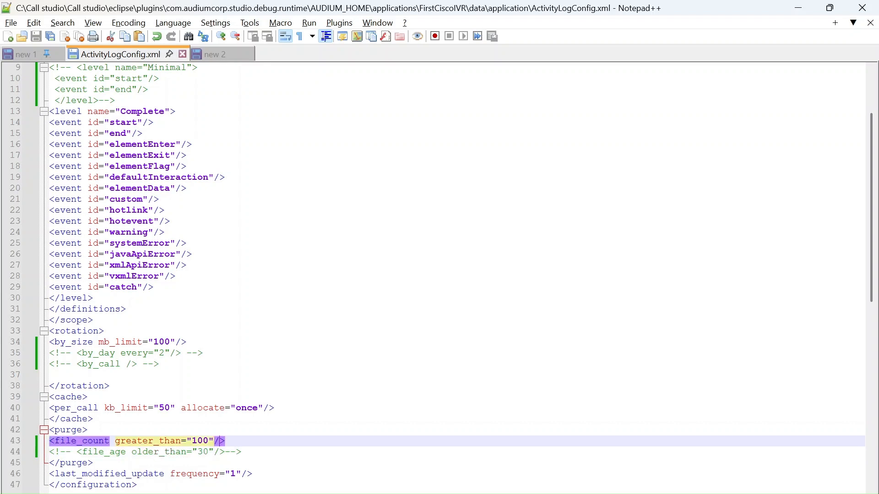
key(Down)
key(Down)
key(Down)
key(Down)
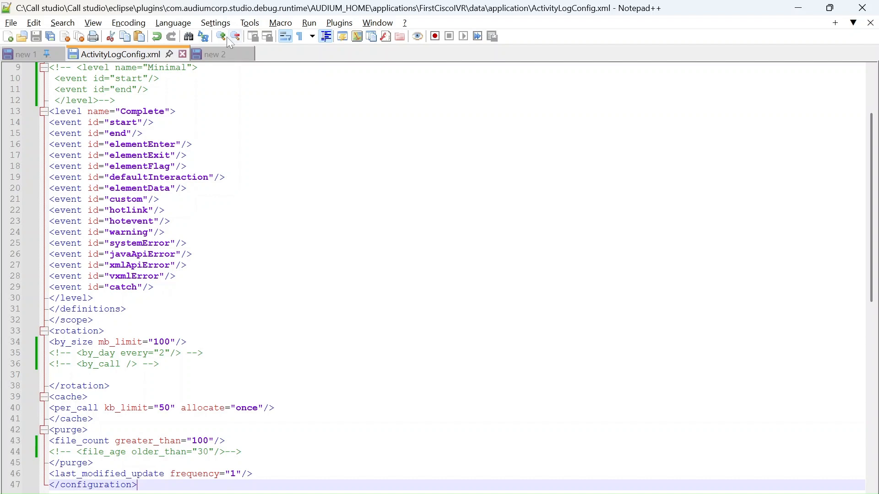
View the application's logs folder one level above ActivityLog, return to the configuration, and switch to Cisco Unified Call Studio
mouse_move(420, 483)
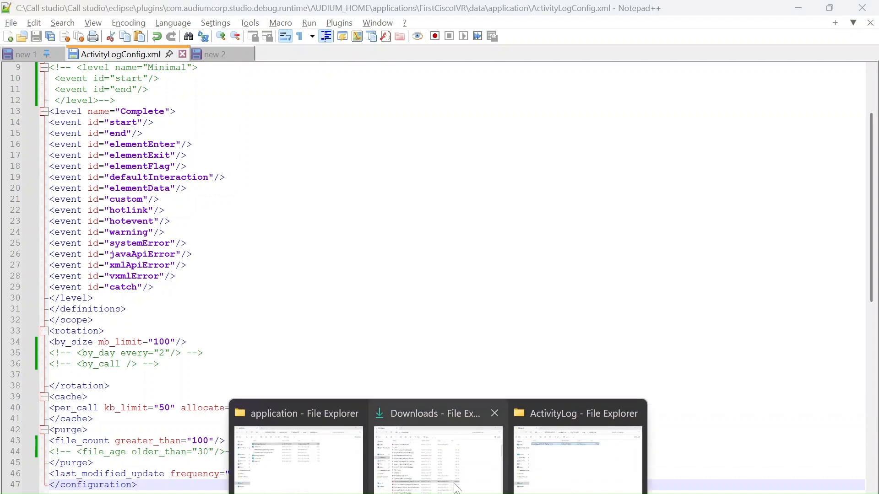
click(588, 486)
key(alt+Left)
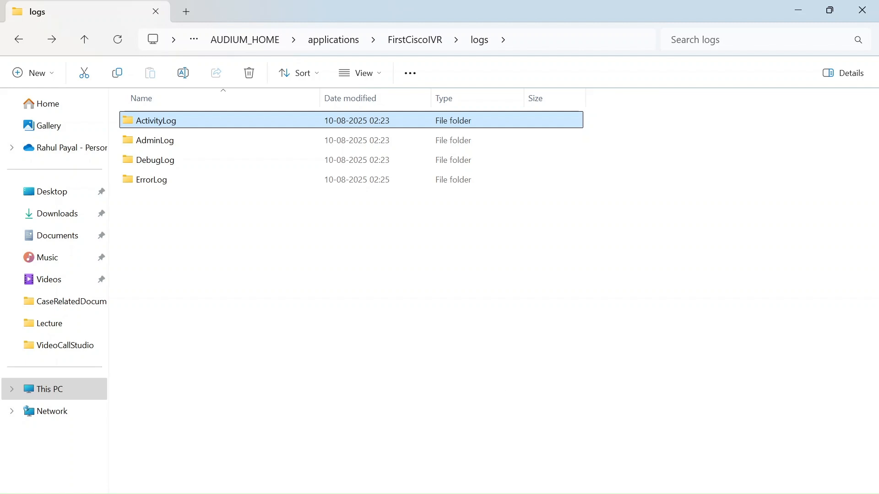
click(589, 493)
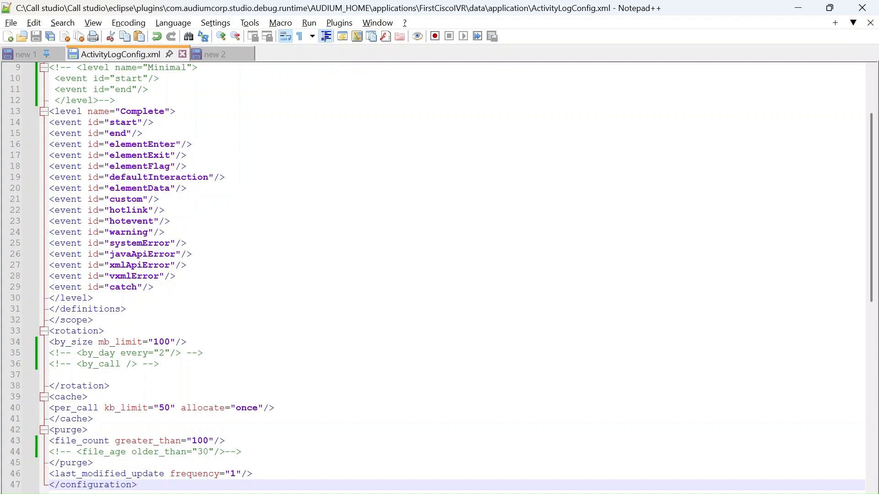
key(alt+Tab)
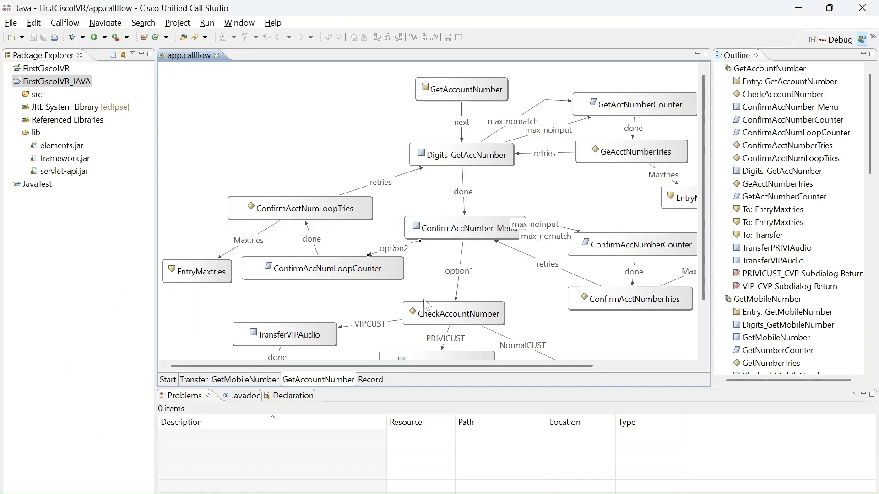